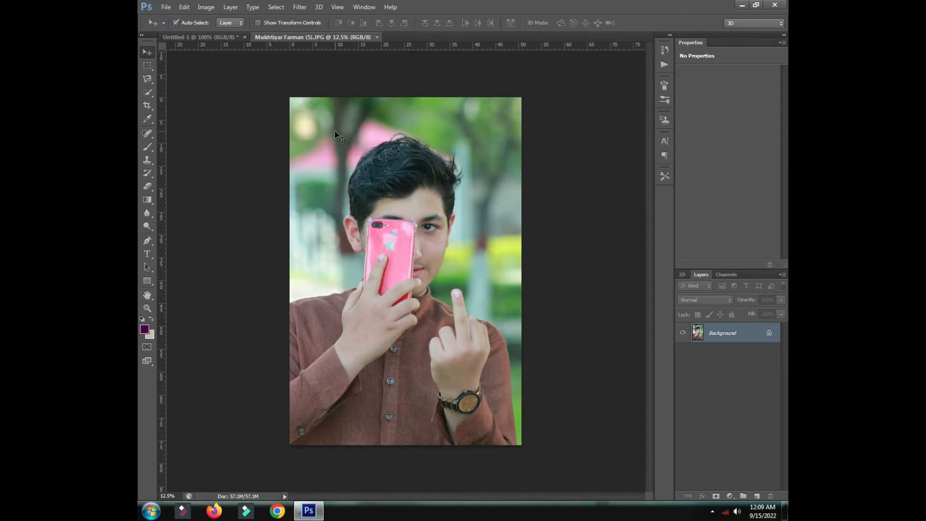
# Select the man holding the pink phone with the Quick Selection tool and set the tool to subtract from the selection
pyautogui.click(145, 94)
pyautogui.click(184, 91)
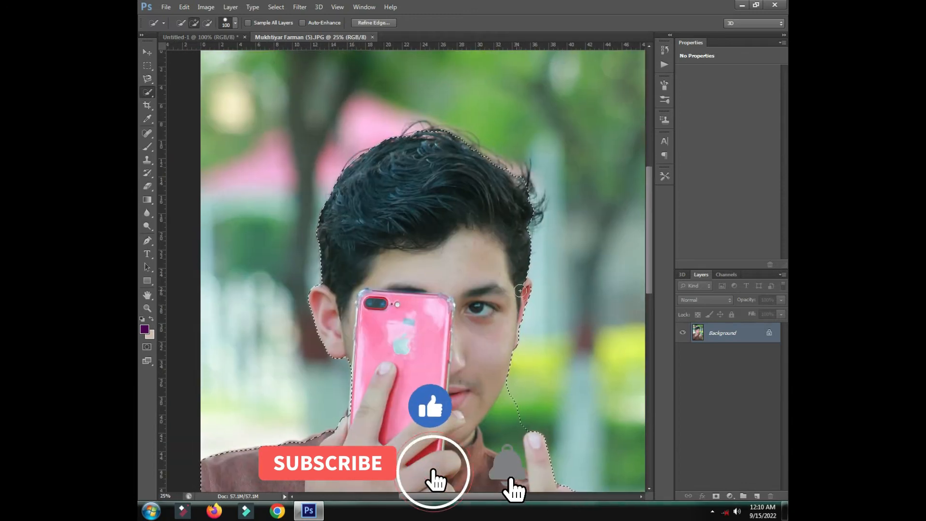
pyautogui.moveTo(508, 187); pyautogui.dragTo(447, 199)
pyautogui.moveTo(462, 253); pyautogui.dragTo(402, 125)
pyautogui.click(207, 23)
pyautogui.press(']')
pyautogui.press(']')
pyautogui.press(']')
pyautogui.moveTo(381, 319)
pyautogui.mouseDown()
pyautogui.moveTo(386, 290)
pyautogui.moveTo(377, 302)
pyautogui.moveTo(304, 141)
pyautogui.mouseUp()
pyautogui.hotkey('ctrl', 'z')
# Clean up the selection edges around the man's head, hands and shoulders with a smaller Quick Selection brush
pyautogui.press('[')
pyautogui.press('[')
pyautogui.press('[')
pyautogui.press('[')
pyautogui.press('[')
pyautogui.moveTo(465, 255); pyautogui.dragTo(466, 338)
pyautogui.moveTo(385, 244); pyautogui.dragTo(433, 442)
pyautogui.moveTo(302, 113); pyautogui.dragTo(518, 124)
pyautogui.scroll(1, 576, 333)
pyautogui.moveTo(576, 333); pyautogui.dragTo(336, 253)
pyautogui.scroll(-3, 356, 208)
# Move the selected man as a cutout into the Untitled-1 document
pyautogui.press('v')
pyautogui.moveTo(408, 201); pyautogui.dragTo(396, 273)
pyautogui.scroll(-4, 396, 270)
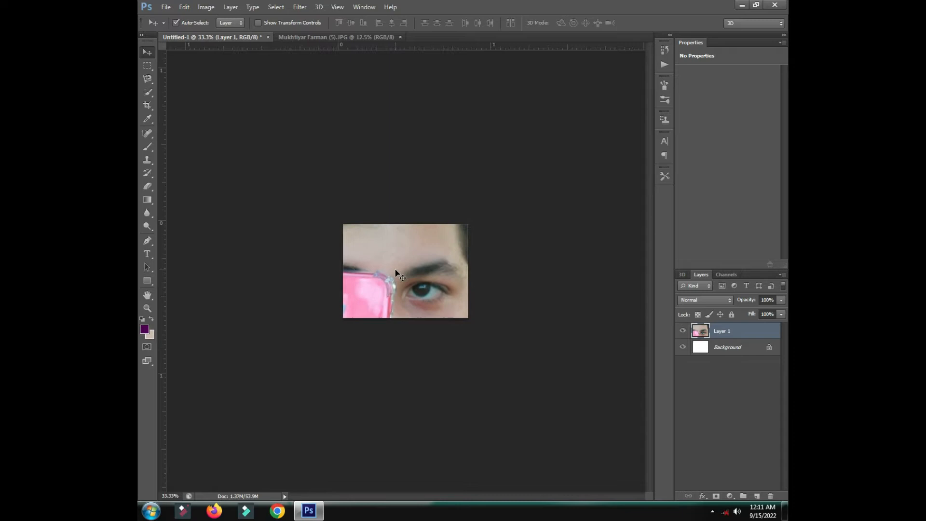
# Scale the cutout down proportionally and place it against the left and bottom edges of the white canvas
pyautogui.hotkey('ctrl', 't')
pyautogui.moveTo(599, 107); pyautogui.dragTo(401, 375)
pyautogui.moveTo(389, 400); pyautogui.dragTo(394, 264)
pyautogui.hotkey('ctrl', '+')
pyautogui.hotkey('ctrl', '+')
pyautogui.hotkey('ctrl', '+')
pyautogui.hotkey('ctrl', '+')
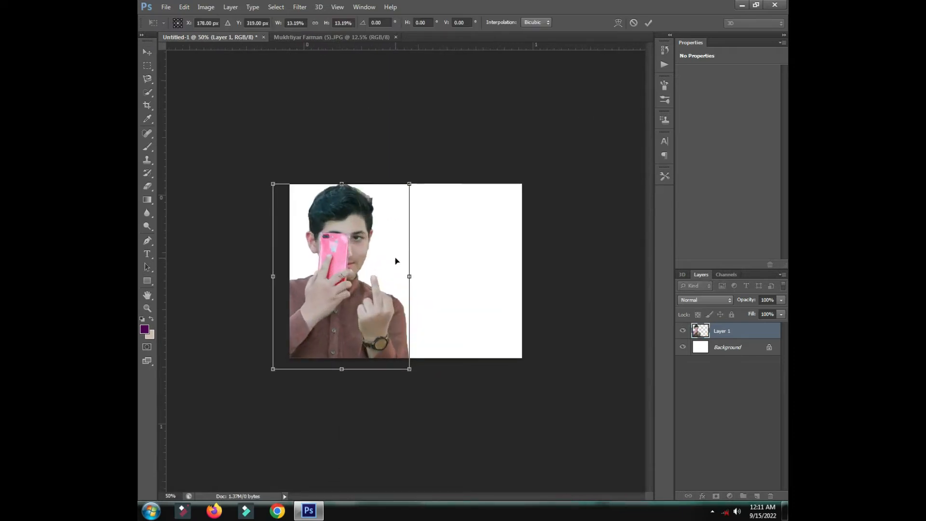
pyautogui.moveTo(363, 402); pyautogui.dragTo(377, 393)
pyautogui.moveTo(429, 438); pyautogui.dragTo(423, 428)
pyautogui.moveTo(397, 409); pyautogui.dragTo(426, 426)
pyautogui.press('Return')
# Erase the leftover background fringe around the top and side of the man's hair with a size 20 eraser
pyautogui.scroll(2, 370, 211)
pyautogui.moveTo(370, 210)
pyautogui.mouseDown()
pyautogui.moveTo(471, 397)
pyautogui.moveTo(517, 457)
pyautogui.mouseUp()
pyautogui.press('e')
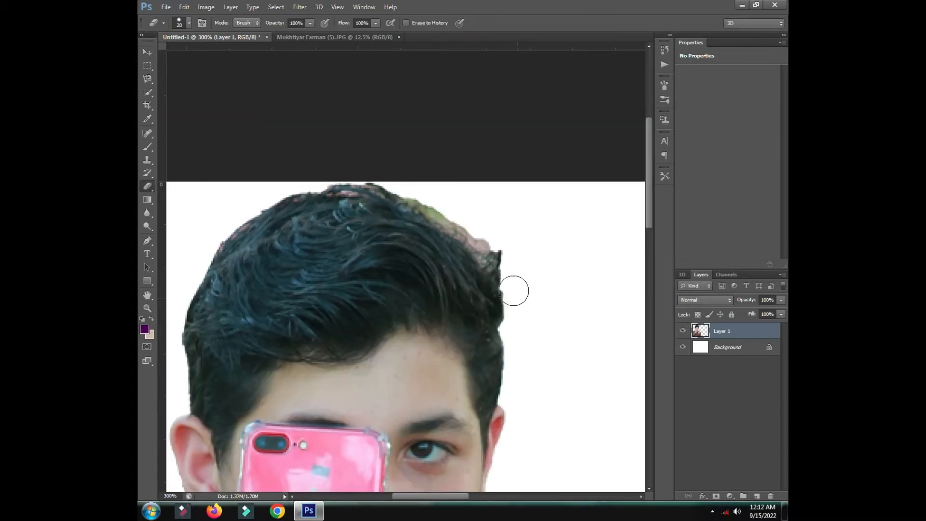
pyautogui.moveTo(517, 297)
pyautogui.mouseDown()
pyautogui.moveTo(518, 277)
pyautogui.moveTo(451, 219)
pyautogui.mouseUp()
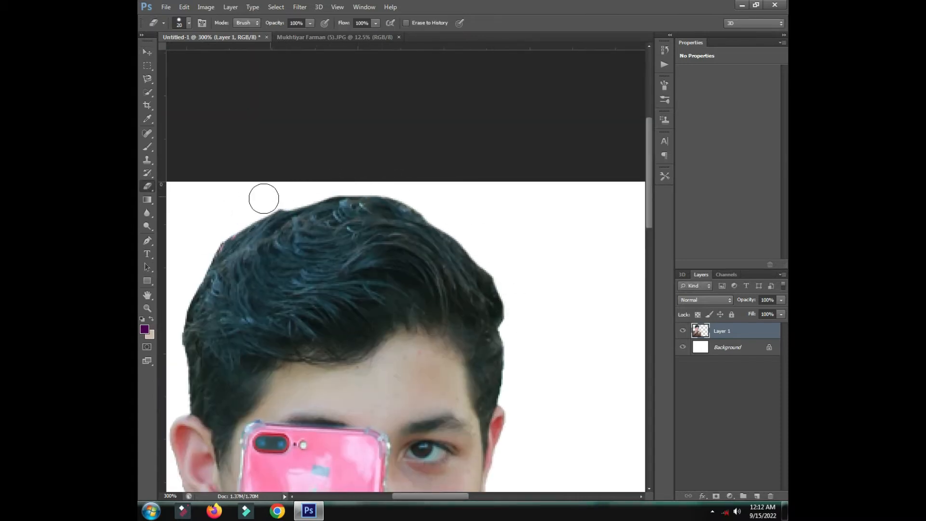
# Smooth the cutout's remaining edges around the head, ears and jaw with the eraser
pyautogui.hotkey('ctrl', '-')
pyautogui.hotkey('ctrl', '-')
pyautogui.hotkey('ctrl', '-')
pyautogui.hotkey('ctrl', '+')
pyautogui.hotkey('ctrl', '+')
pyautogui.moveTo(344, 172); pyautogui.dragTo(369, 281)
pyautogui.moveTo(365, 151)
pyautogui.mouseDown()
pyautogui.moveTo(409, 176)
pyautogui.moveTo(483, 193)
pyautogui.mouseUp()
pyautogui.moveTo(401, 127); pyautogui.dragTo(455, 121)
pyautogui.moveTo(288, 217); pyautogui.dragTo(266, 160)
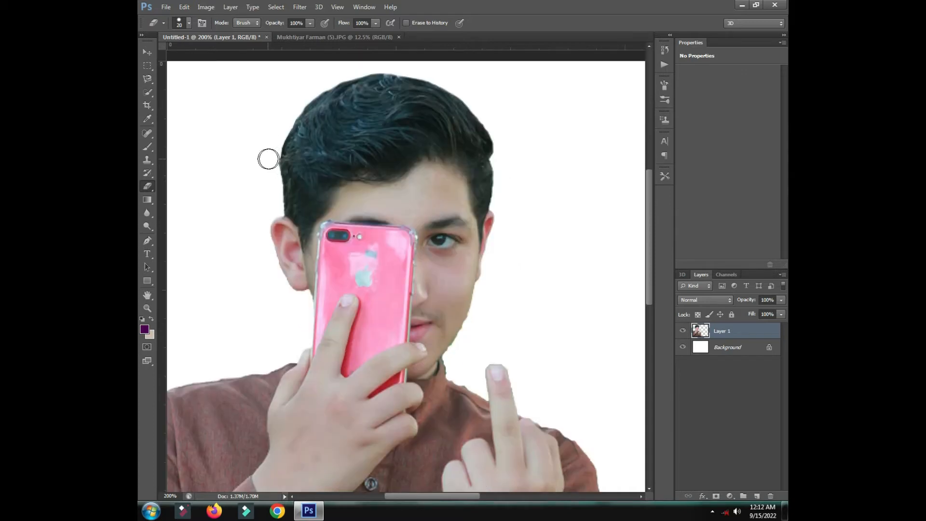
pyautogui.moveTo(397, 197); pyautogui.dragTo(390, 177)
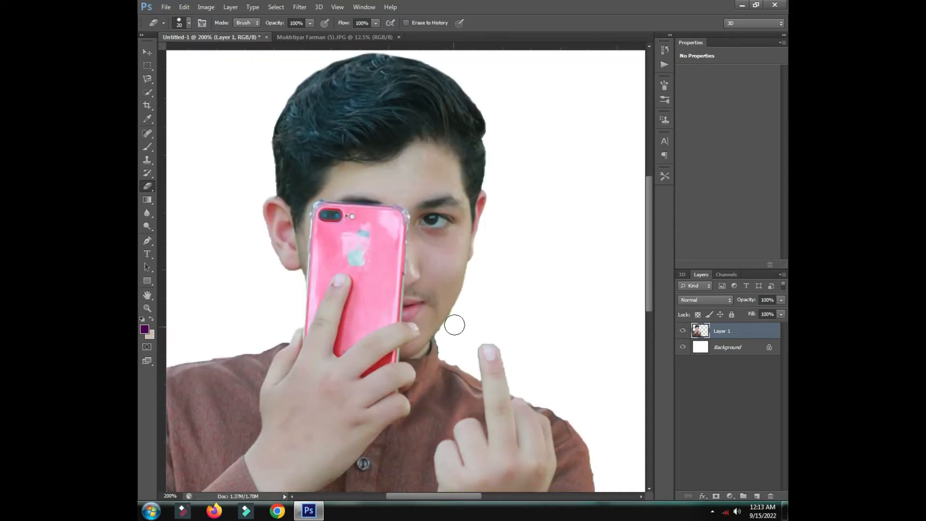
pyautogui.scroll(-1, 447, 335)
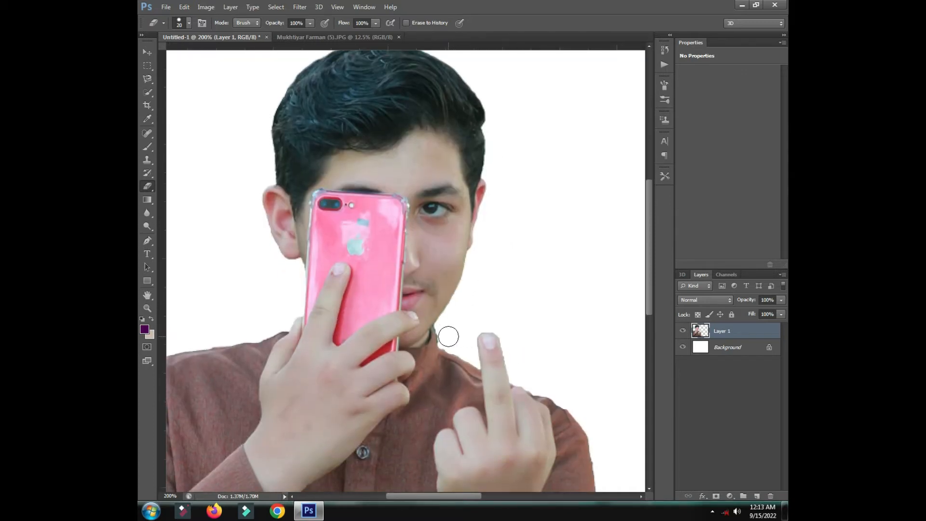
# Outline the selected cutout with a 5 px centered stroke in brown #674947, and deselect it
pyautogui.hotkey('ctrl', '-')
pyautogui.hotkey('ctrl', '-')
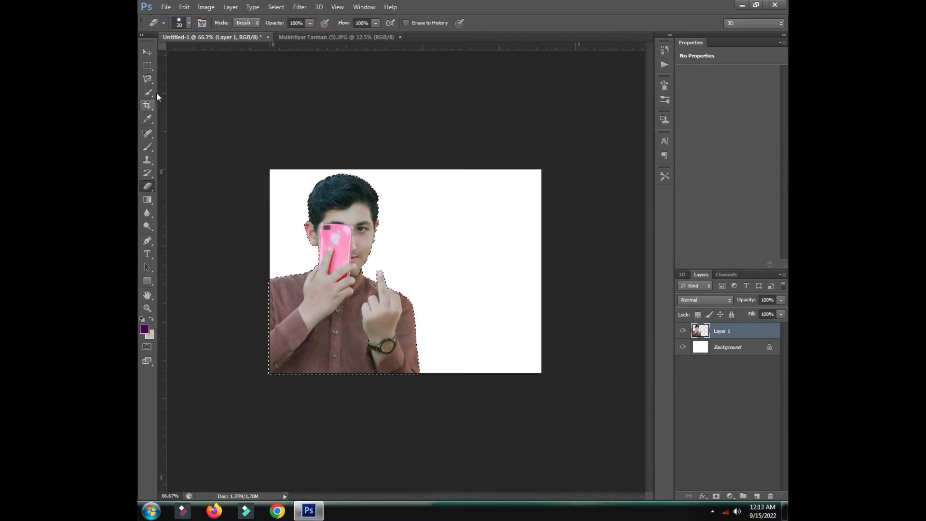
pyautogui.click(147, 118)
pyautogui.rightClick(309, 78)
pyautogui.click(338, 241)
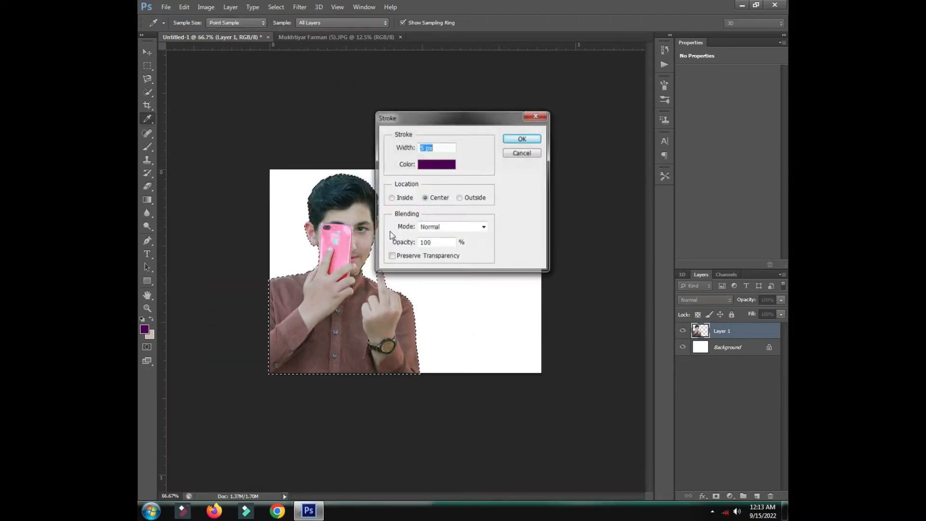
pyautogui.moveTo(509, 124); pyautogui.dragTo(572, 128)
pyautogui.click(558, 173)
pyautogui.click(381, 285)
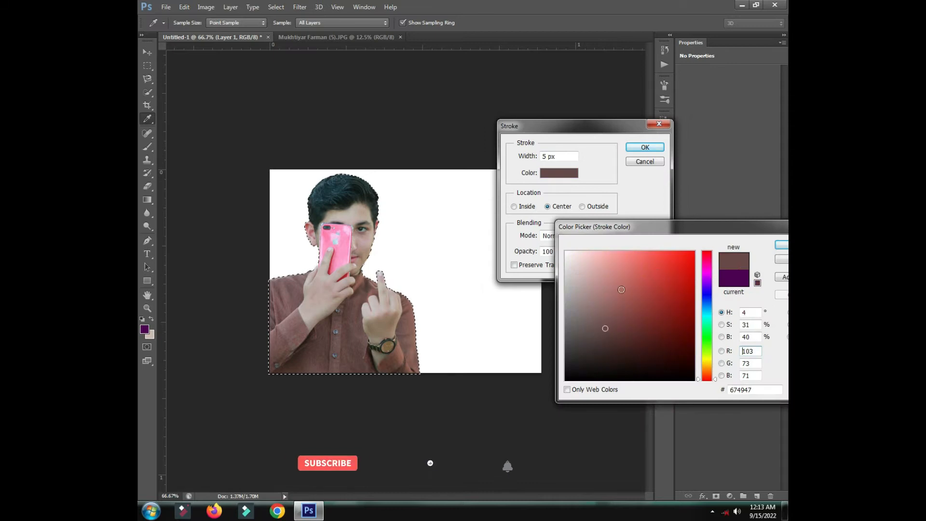
pyautogui.click(777, 246)
pyautogui.click(645, 147)
pyautogui.press('w')
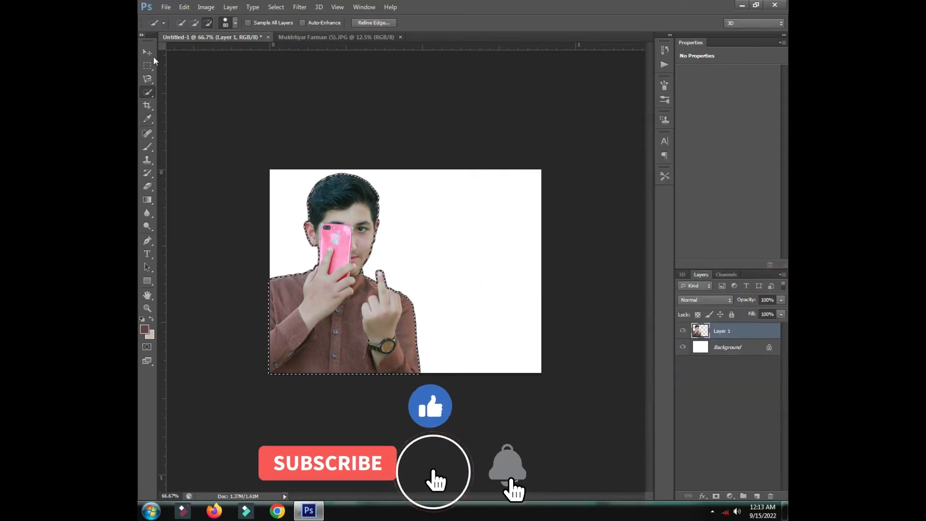
pyautogui.rightClick(359, 225)
pyautogui.click(381, 235)
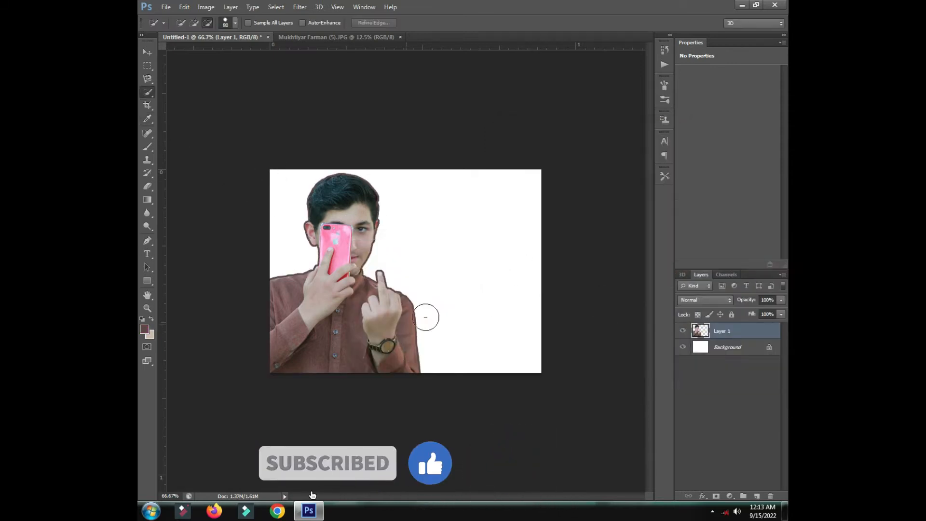
# Add a second 5 px centered stroke around the selected cutout in phone pink #ff9bca, and deselect it
pyautogui.rightClick(351, 314)
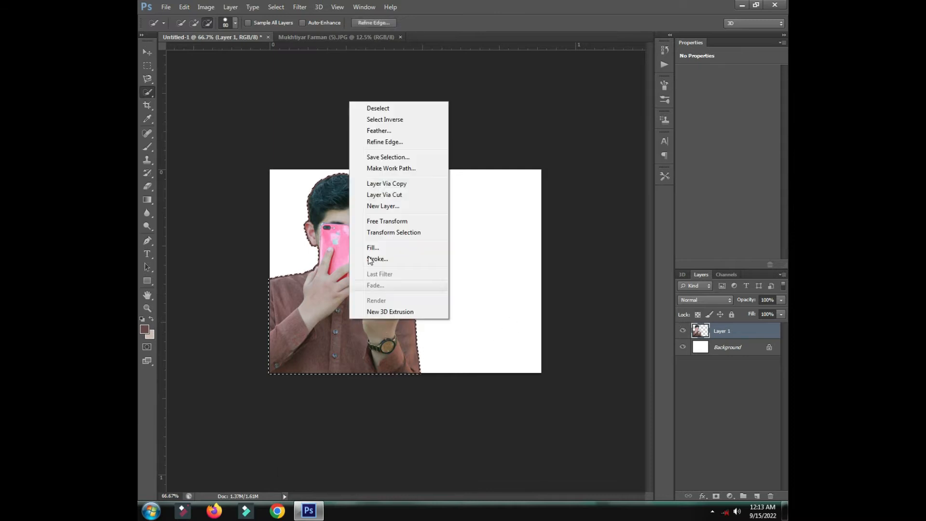
pyautogui.click(384, 259)
pyautogui.click(559, 173)
pyautogui.click(352, 251)
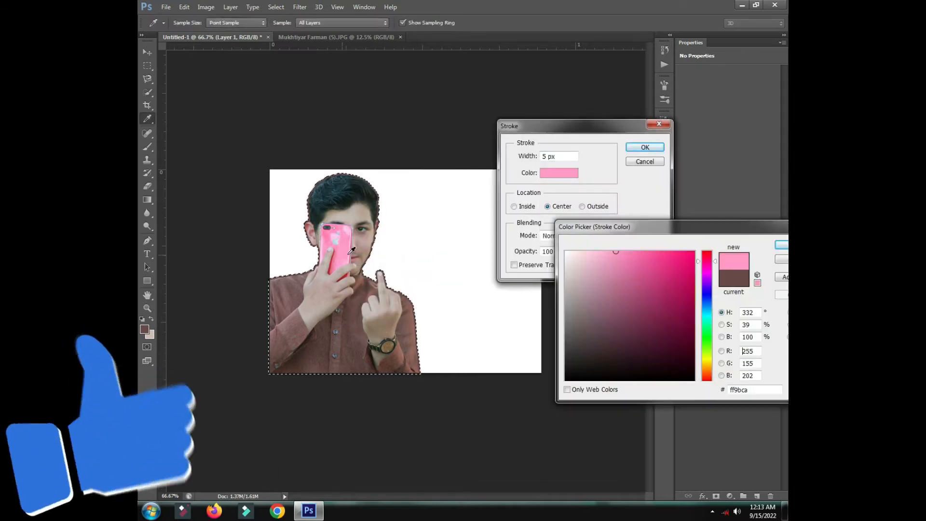
pyautogui.click(782, 246)
pyautogui.click(645, 149)
pyautogui.rightClick(338, 264)
pyautogui.click(349, 271)
# Draw a pink rectangle across the canvas, enlarge it and rotate it about -36° to form a wide diagonal band
pyautogui.click(147, 285)
pyautogui.click(190, 283)
pyautogui.moveTo(237, 305); pyautogui.dragTo(585, 349)
pyautogui.hotkey('ctrl', 't')
pyautogui.moveTo(591, 307); pyautogui.dragTo(534, 215)
pyautogui.moveTo(526, 247); pyautogui.dragTo(588, 176)
pyautogui.moveTo(424, 293); pyautogui.dragTo(446, 308)
pyautogui.press('Return')
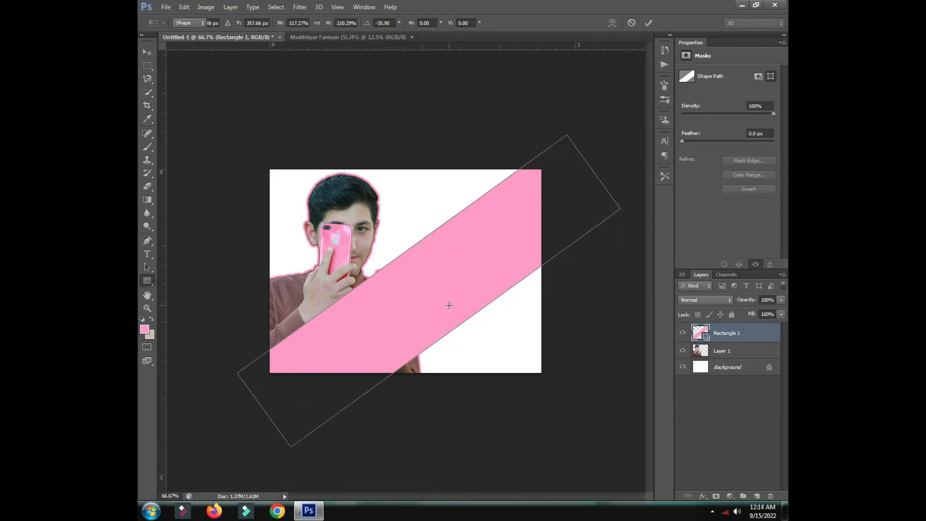
# Draw a second rectangle and rotate and stretch it parallel to the pink band over the canvas's lower right corner
pyautogui.click(147, 52)
pyautogui.press('u')
pyautogui.moveTo(558, 397); pyautogui.dragTo(363, 290)
pyautogui.hotkey('ctrl', 't')
pyautogui.moveTo(568, 283); pyautogui.dragTo(543, 203)
pyautogui.moveTo(532, 274); pyautogui.dragTo(567, 253)
pyautogui.moveTo(376, 391); pyautogui.dragTo(312, 427)
pyautogui.moveTo(518, 306); pyautogui.dragTo(539, 316)
pyautogui.press('Return')
# Fill the second rectangle with brown sampled from the man's shirt and move its layer below the pink band
pyautogui.click(231, 22)
pyautogui.click(280, 42)
pyautogui.click(290, 298)
pyautogui.click(785, 248)
pyautogui.click(147, 52)
pyautogui.hotkey('ctrl', '[')
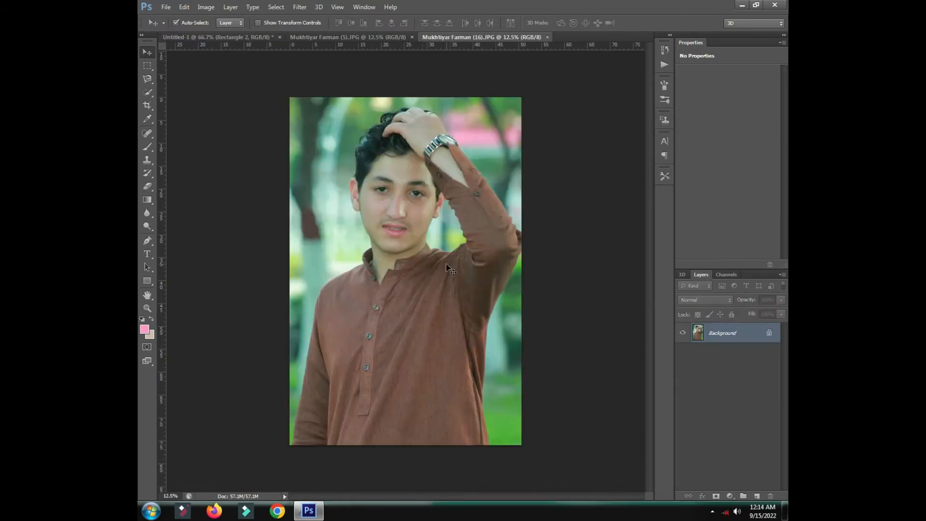
# Select the man in the second photo with the Quick Selection tool, including his raised arm and hand
pyautogui.moveTo(150, 92); pyautogui.dragTo(167, 92)
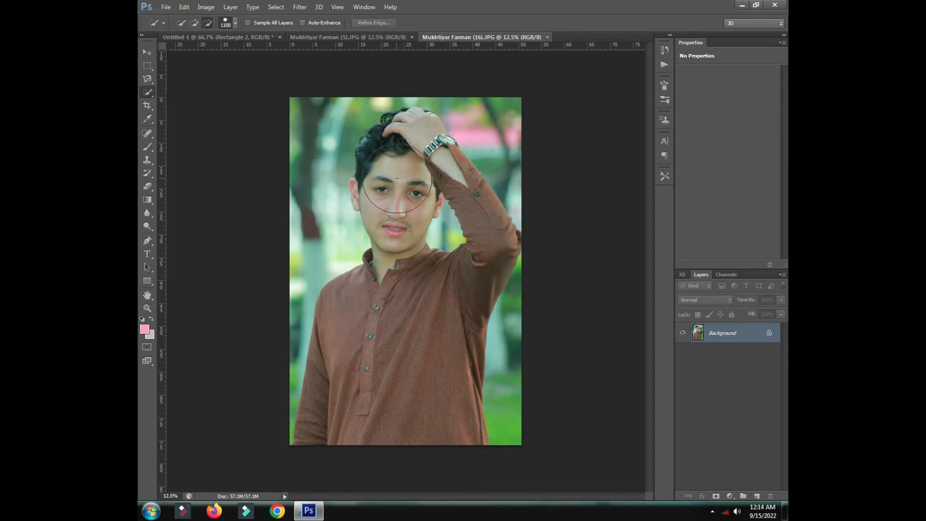
pyautogui.moveTo(406, 354); pyautogui.dragTo(454, 288)
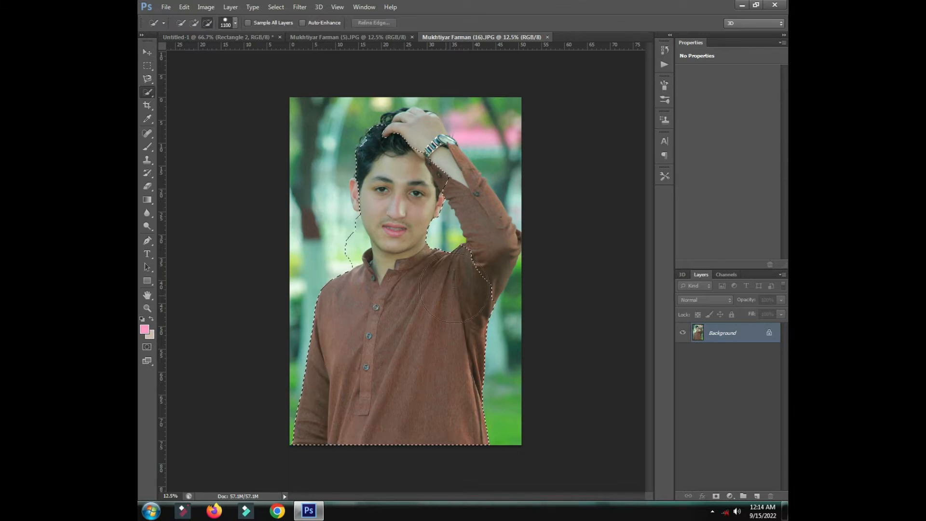
pyautogui.press('[')
pyautogui.press('[')
pyautogui.press('[')
pyautogui.press('[')
pyautogui.press('[')
pyautogui.press('[')
pyautogui.press('[')
pyautogui.press('[')
pyautogui.press('[')
pyautogui.press('[')
pyautogui.moveTo(352, 241)
pyautogui.mouseDown()
pyautogui.moveTo(350, 256)
pyautogui.moveTo(354, 222)
pyautogui.mouseUp()
pyautogui.moveTo(488, 227); pyautogui.dragTo(431, 127)
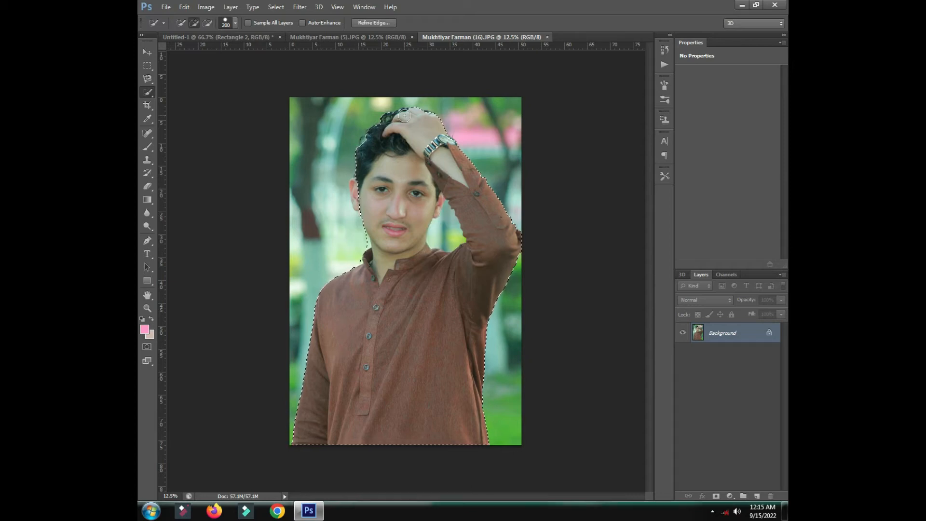
# Trim the background from the selection along the second man's jaw, neck and collar with a size 40 brush
pyautogui.hotkey('ctrl', '+')
pyautogui.hotkey('ctrl', '+')
pyautogui.hotkey('ctrl', '+')
pyautogui.hotkey('ctrl', '+')
pyautogui.moveTo(458, 72); pyautogui.dragTo(178, 281)
pyautogui.moveTo(188, 197); pyautogui.dragTo(306, 215)
pyautogui.moveTo(506, 386)
pyautogui.mouseDown()
pyautogui.moveTo(408, 198)
pyautogui.moveTo(572, 246)
pyautogui.mouseUp()
pyautogui.moveTo(444, 310)
pyautogui.mouseDown()
pyautogui.moveTo(430, 331)
pyautogui.moveTo(594, 262)
pyautogui.mouseUp()
pyautogui.press('[')
pyautogui.press('[')
pyautogui.press('[')
pyautogui.press('[')
pyautogui.press('[')
pyautogui.press('[')
pyautogui.press('[')
pyautogui.press('[')
pyautogui.press('[')
pyautogui.press('[')
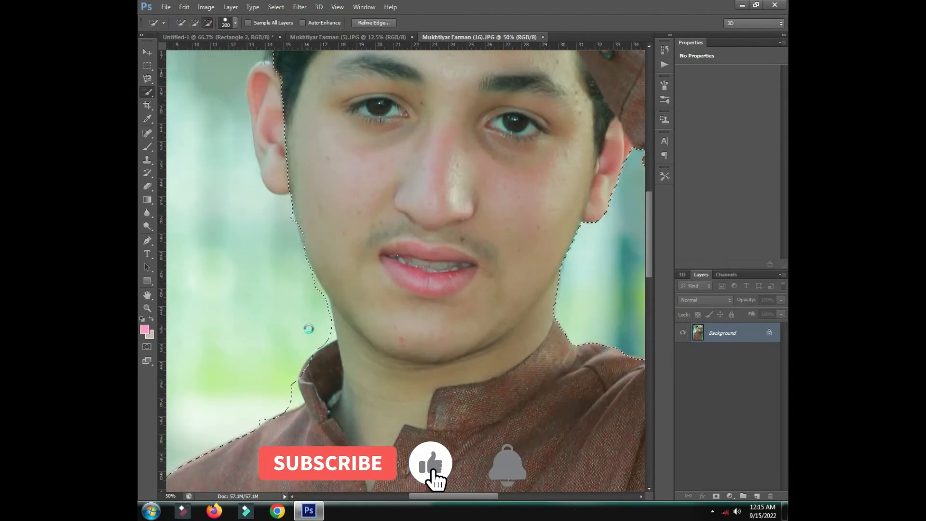
pyautogui.moveTo(310, 326); pyautogui.dragTo(289, 221)
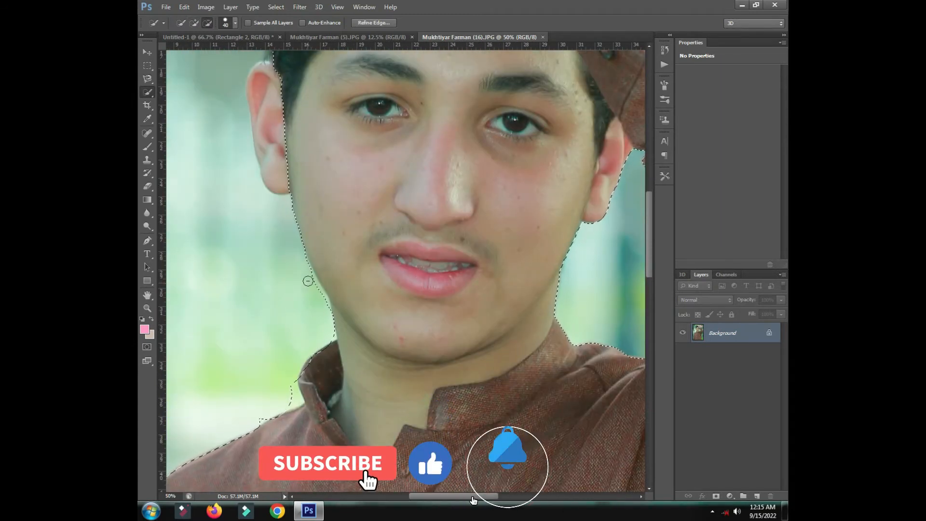
pyautogui.moveTo(306, 269); pyautogui.dragTo(327, 333)
pyautogui.moveTo(288, 390)
pyautogui.mouseDown()
pyautogui.moveTo(254, 421)
pyautogui.moveTo(296, 403)
pyautogui.mouseUp()
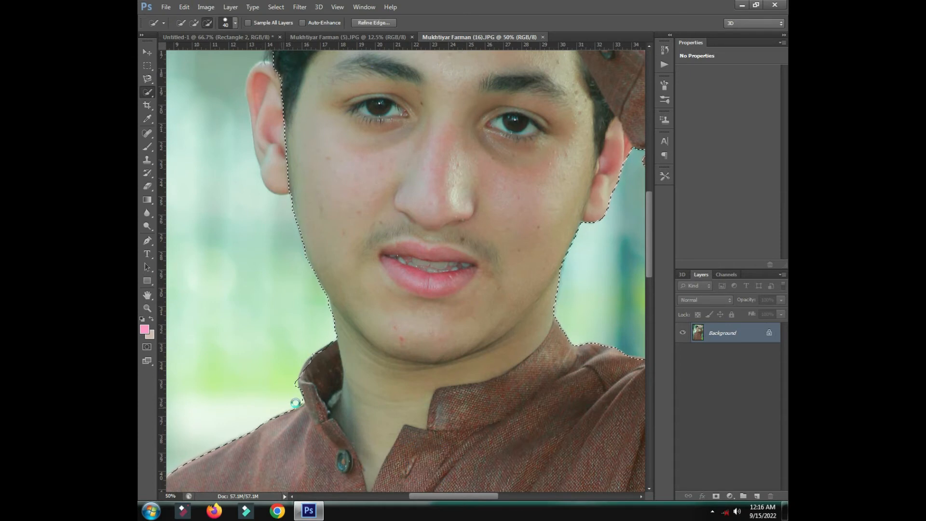
# Move the selected second man as a cutout into the Untitled-1 document
pyautogui.hotkey('ctrl', '-')
pyautogui.hotkey('ctrl', '-')
pyautogui.hotkey('ctrl', '-')
pyautogui.hotkey('ctrl', '-')
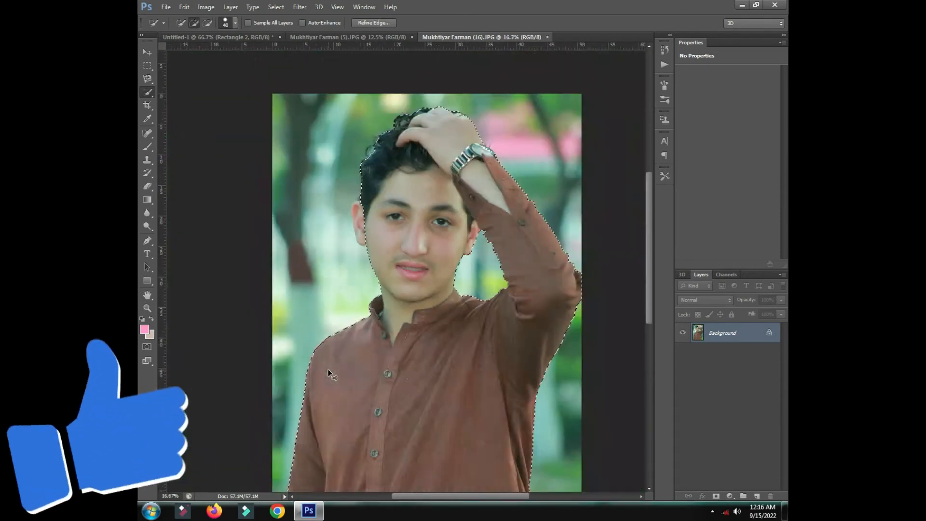
pyautogui.press('v')
pyautogui.moveTo(410, 232)
pyautogui.mouseDown()
pyautogui.moveTo(218, 80)
pyautogui.moveTo(202, 64)
pyautogui.moveTo(204, 41)
pyautogui.moveTo(230, 56)
pyautogui.mouseUp()
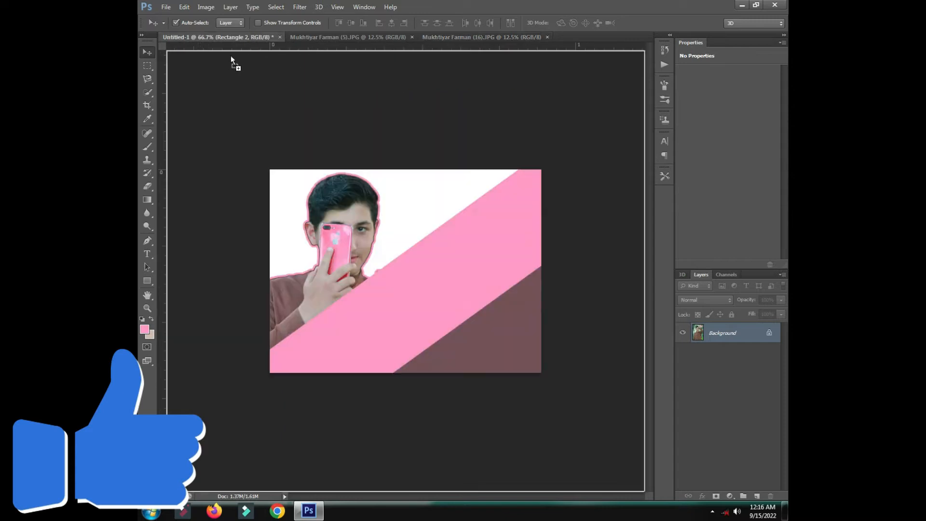
pyautogui.moveTo(428, 268); pyautogui.dragTo(430, 286)
# Scale the second cutout to about 7.65% and position it beside the first man at the canvas's lower middle
pyautogui.hotkey('ctrl', 't')
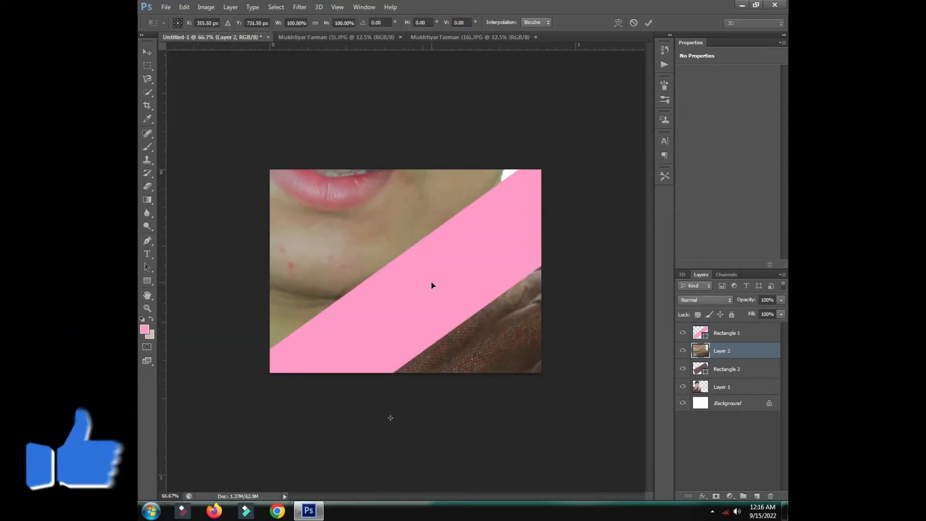
pyautogui.hotkey('ctrl', '-')
pyautogui.hotkey('ctrl', '-')
pyautogui.hotkey('ctrl', '-')
pyautogui.hotkey('ctrl', '-')
pyautogui.hotkey('ctrl', '-')
pyautogui.moveTo(480, 402); pyautogui.dragTo(412, 298)
pyautogui.hotkey('ctrl', '+')
pyautogui.hotkey('ctrl', '+')
pyautogui.hotkey('ctrl', '+')
pyautogui.hotkey('ctrl', '+')
pyautogui.hotkey('ctrl', '+')
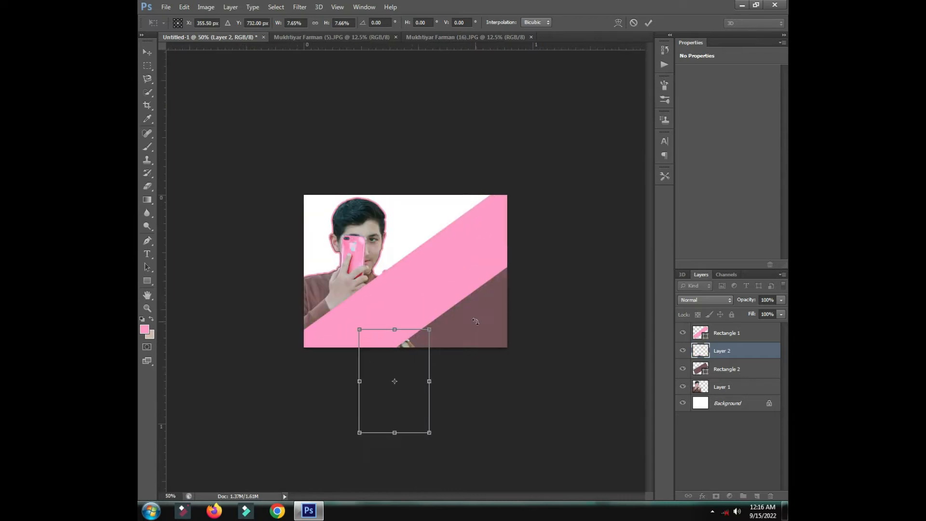
pyautogui.moveTo(407, 337); pyautogui.dragTo(401, 249)
pyautogui.press('Return')
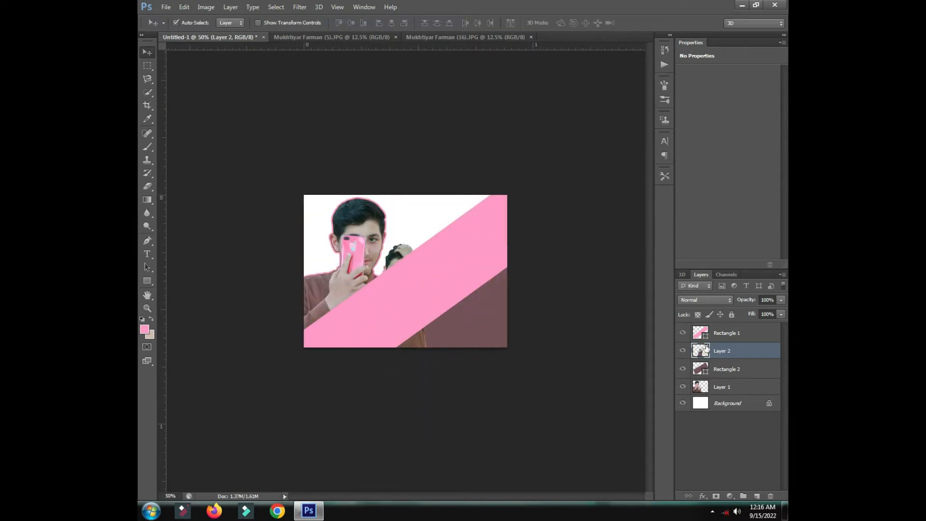
# Bring the second cutout's layer above the pink band and enlarge it to about 199% in the canvas's lower right half
pyautogui.moveTo(719, 332); pyautogui.dragTo(719, 330)
pyautogui.moveTo(388, 310); pyautogui.dragTo(414, 308)
pyautogui.hotkey('ctrl', 't')
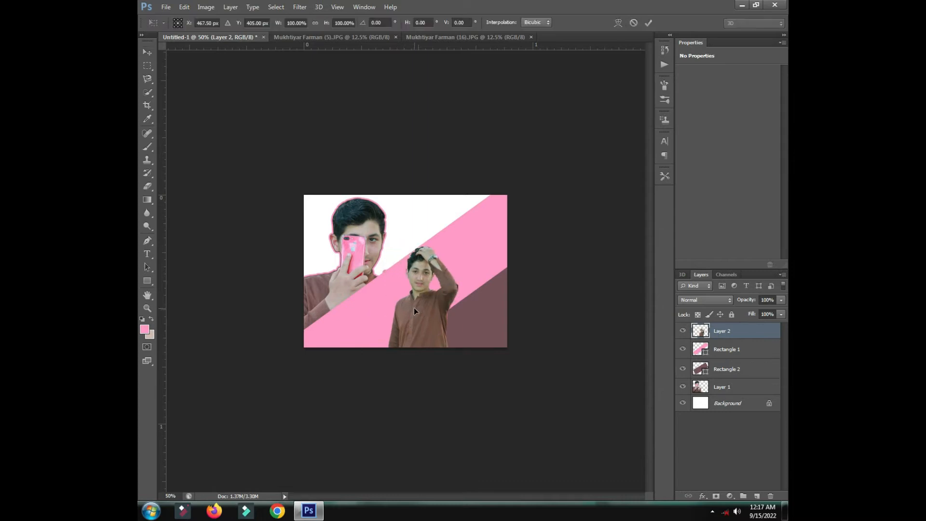
pyautogui.moveTo(458, 349); pyautogui.dragTo(496, 397)
pyautogui.moveTo(455, 333); pyautogui.dragTo(463, 358)
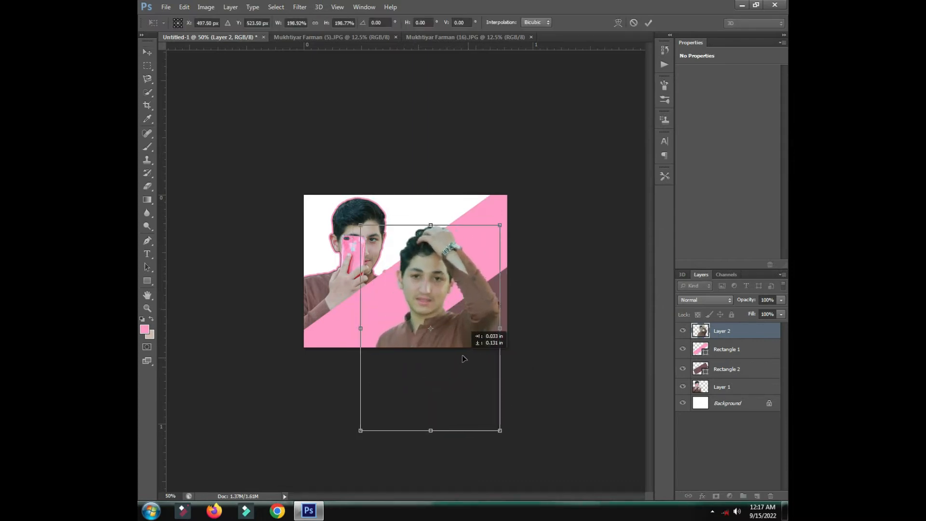
pyautogui.press('Return')
pyautogui.hotkey('ctrl', '+')
pyautogui.hotkey('ctrl', '+')
pyautogui.hotkey('ctrl', '+')
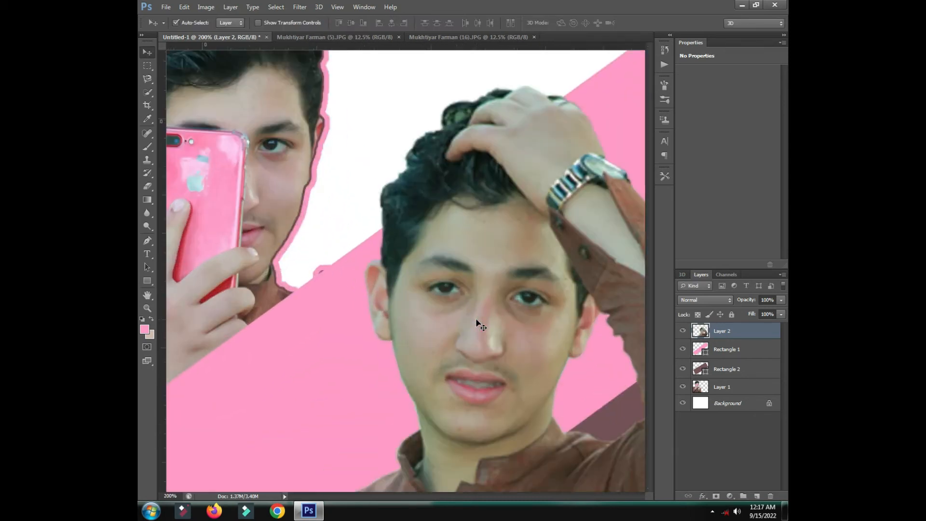
# Apply a pink stroke along the second man's cutout selection
pyautogui.hotkey('ctrl', '-')
pyautogui.hotkey('ctrl', '-')
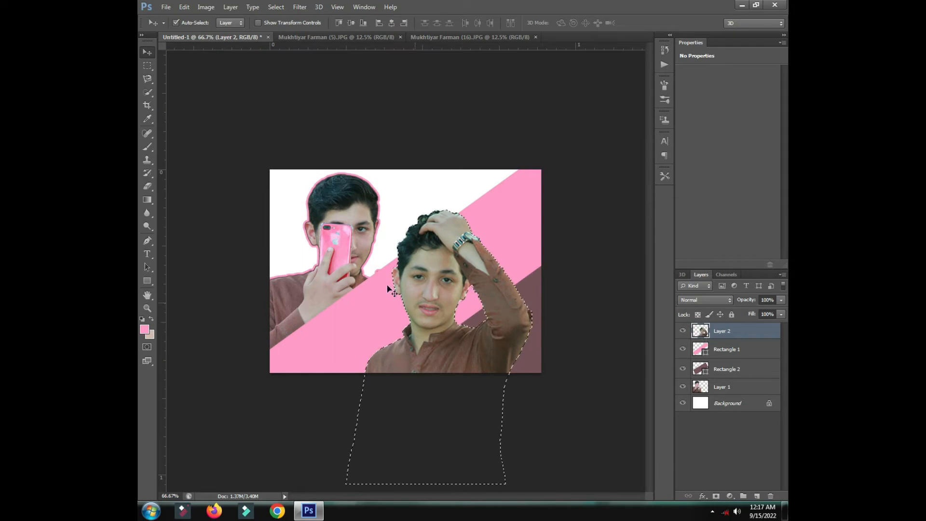
pyautogui.click(147, 92)
pyautogui.rightClick(438, 305)
pyautogui.click(466, 246)
pyautogui.click(646, 147)
# Add a centred 5 px brown stroke in colour #68554a along the second cutout's selection
pyautogui.rightClick(426, 311)
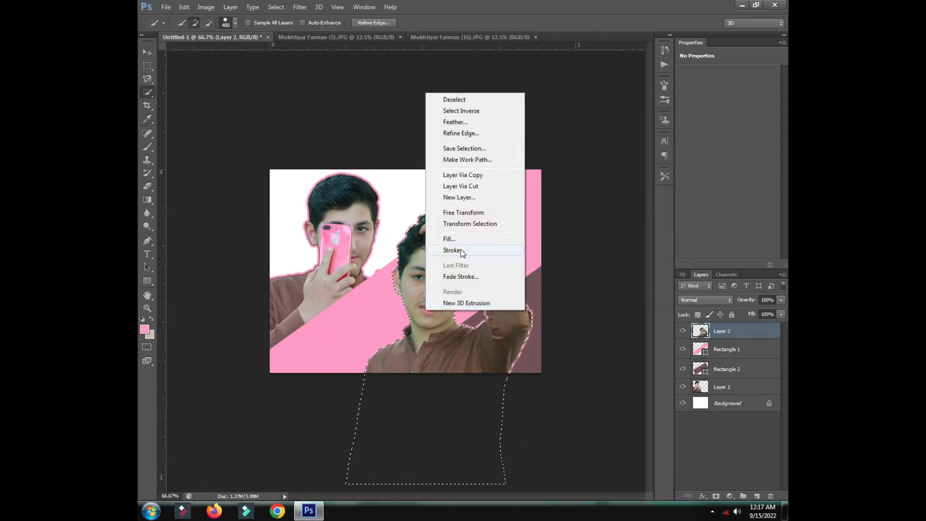
pyautogui.click(461, 252)
pyautogui.click(550, 174)
pyautogui.click(504, 345)
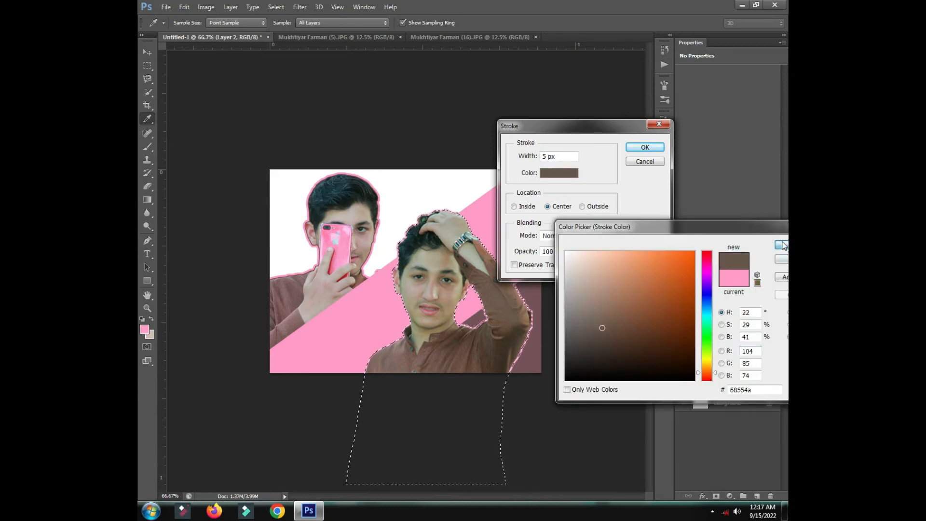
pyautogui.click(784, 246)
pyautogui.click(645, 147)
pyautogui.hotkey('ctrl', 'd')
# Inspect the new outline around the second man's cutout up close
pyautogui.hotkey('ctrl', '+')
pyautogui.hotkey('ctrl', '+')
pyautogui.press('v')
pyautogui.hotkey('ctrl', '+')
pyautogui.hotkey('ctrl', '-')
pyautogui.hotkey('ctrl', '-')
pyautogui.hotkey('ctrl', '-')
pyautogui.hotkey('ctrl', '-')
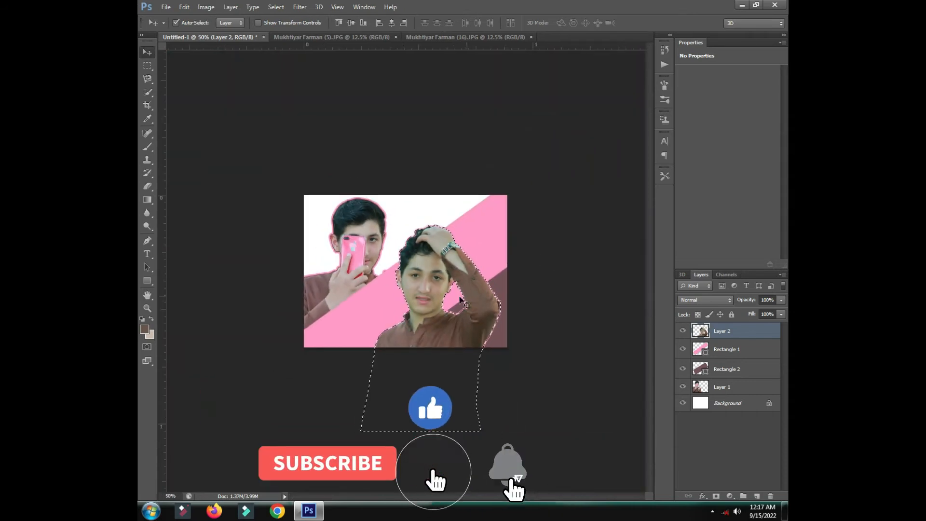
# Reload the second cutout's outline as a selection, apply the brown stroke to it again and clear the selection
pyautogui.click(147, 93)
pyautogui.rightClick(430, 304)
pyautogui.click(449, 92)
pyautogui.keyDown('ctrl'); pyautogui.click(701, 331); pyautogui.keyUp('ctrl')
pyautogui.rightClick(459, 333)
pyautogui.click(475, 271)
pyautogui.click(644, 149)
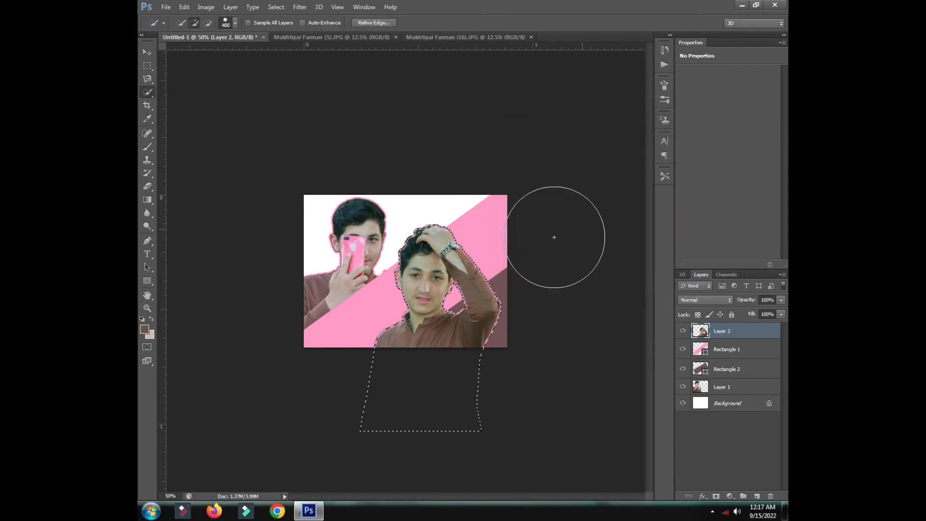
pyautogui.rightClick(449, 326)
pyautogui.click(487, 118)
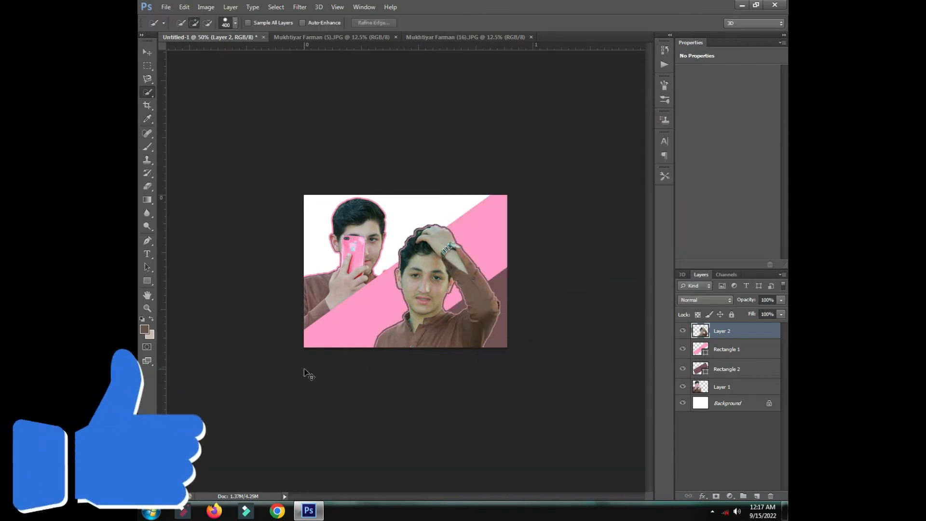
# Examine the outline edges of both cutouts up close
pyautogui.hotkey('ctrl', '+')
pyautogui.hotkey('ctrl', '+')
pyautogui.hotkey('ctrl', '+')
pyautogui.hotkey('ctrl', '+')
pyautogui.moveTo(303, 369); pyautogui.dragTo(430, 490)
pyautogui.click(147, 54)
pyautogui.click(405, 218)
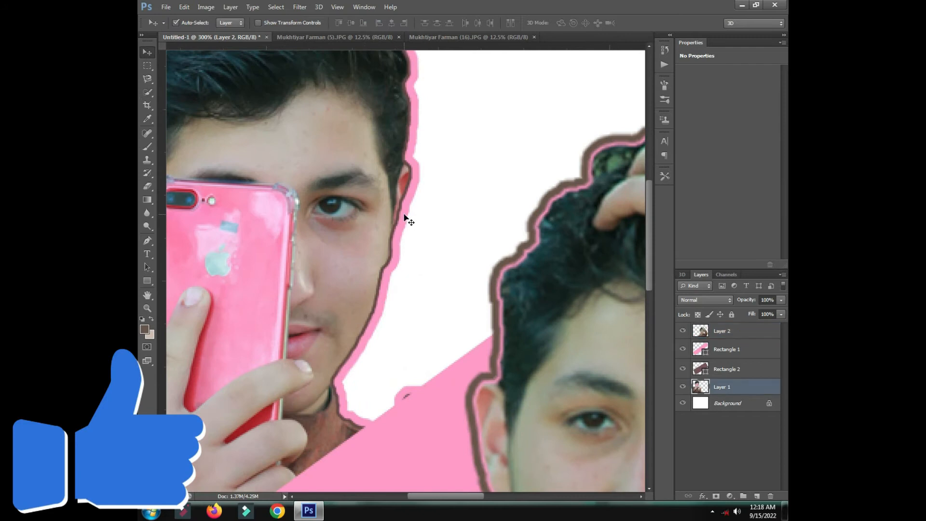
pyautogui.hotkey('ctrl', '-')
pyautogui.hotkey('ctrl', '-')
pyautogui.hotkey('ctrl', '-')
pyautogui.hotkey('ctrl', '-')
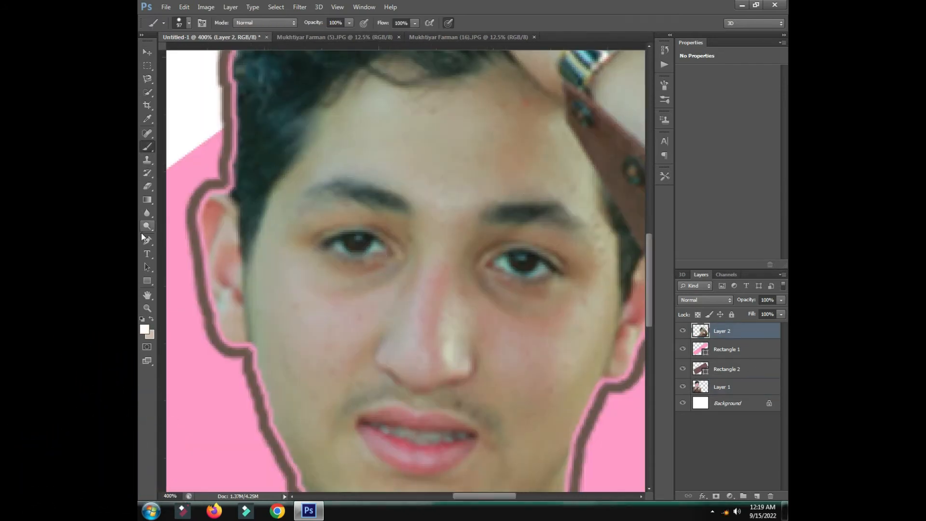
# Trace the second man's eye on the image's left side with a Pen path and turn it into a selection
pyautogui.click(147, 241)
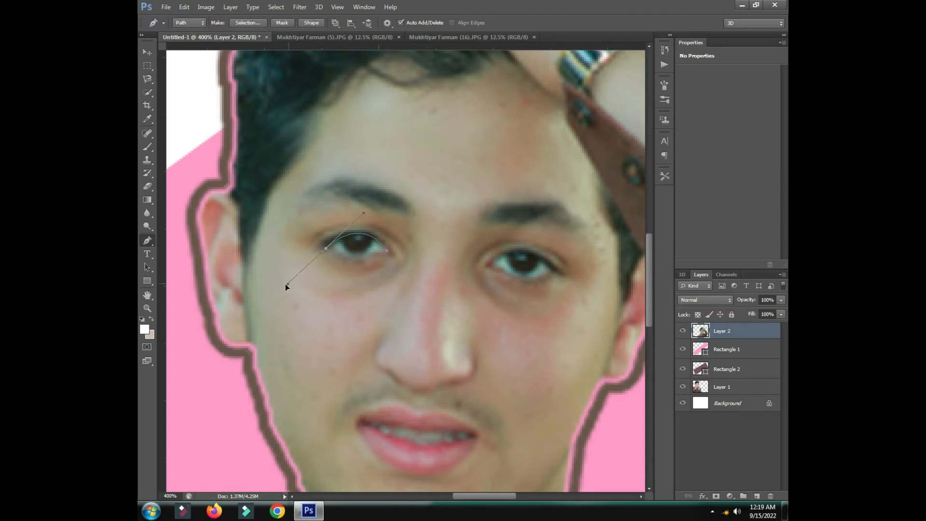
pyautogui.moveTo(274, 291); pyautogui.dragTo(281, 287)
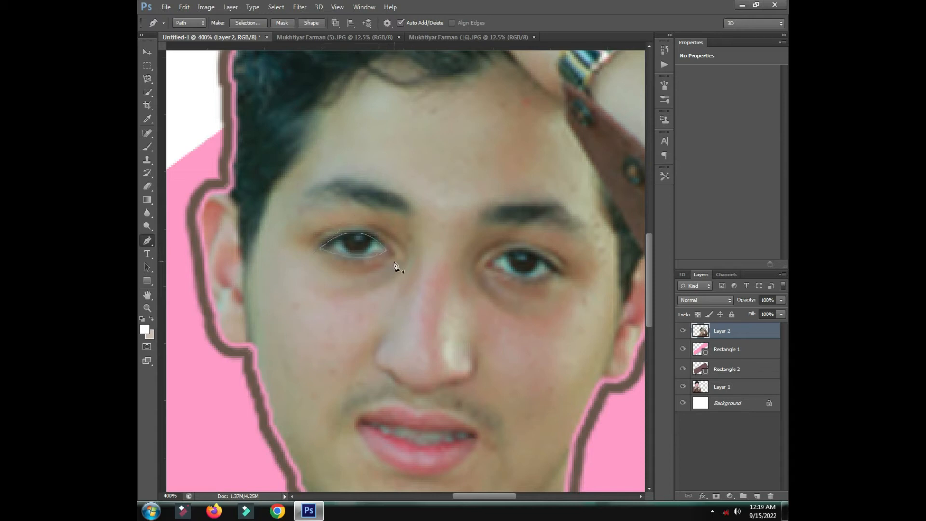
pyautogui.rightClick(346, 236)
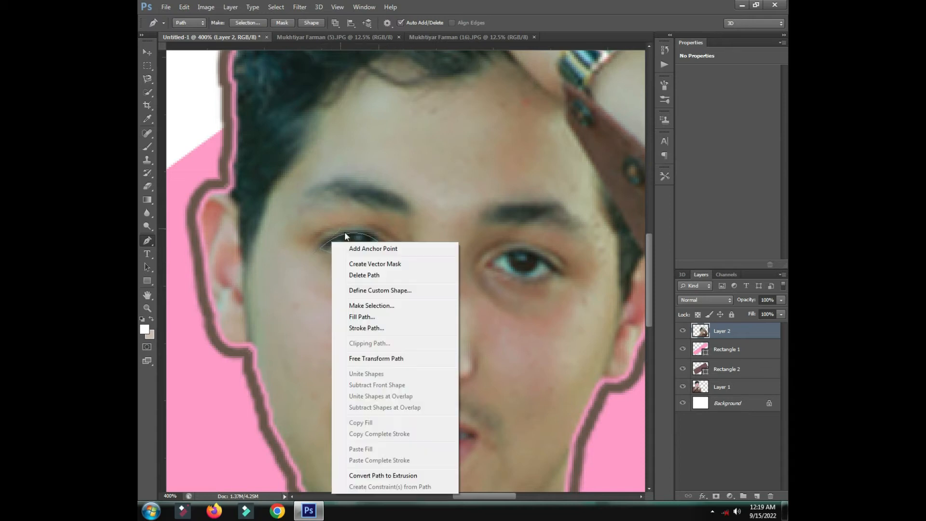
pyautogui.click(371, 306)
pyautogui.click(516, 154)
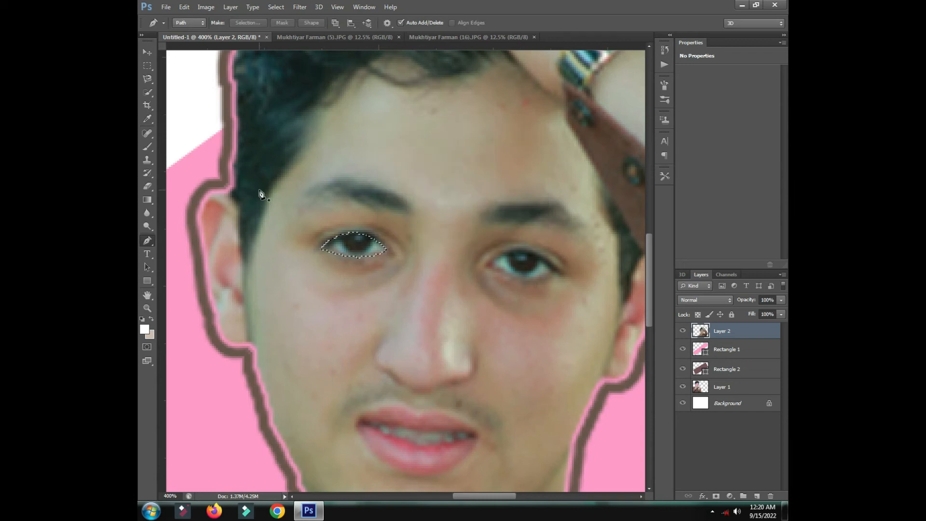
# Paint the selected eye solid white with the Brush tool and clear the selection
pyautogui.click(147, 146)
pyautogui.click(399, 235)
pyautogui.press('v')
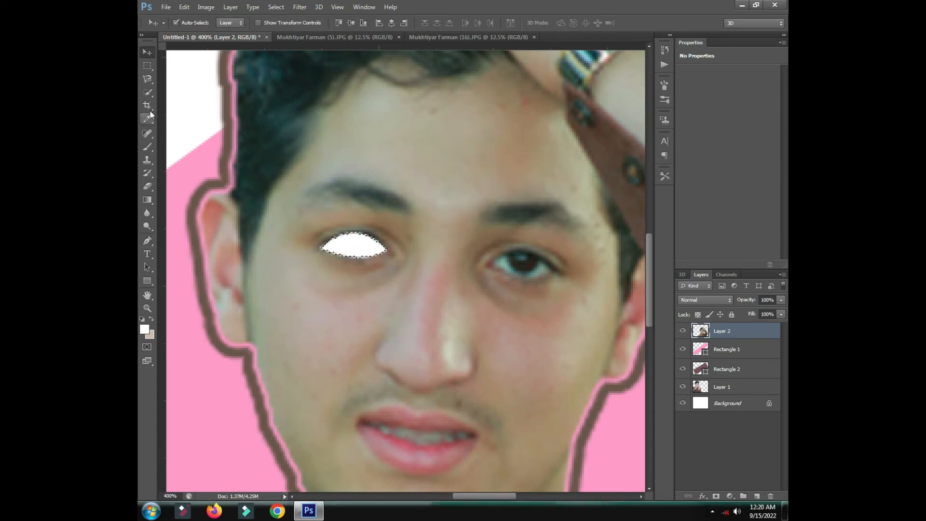
pyautogui.click(148, 95)
pyautogui.rightClick(348, 259)
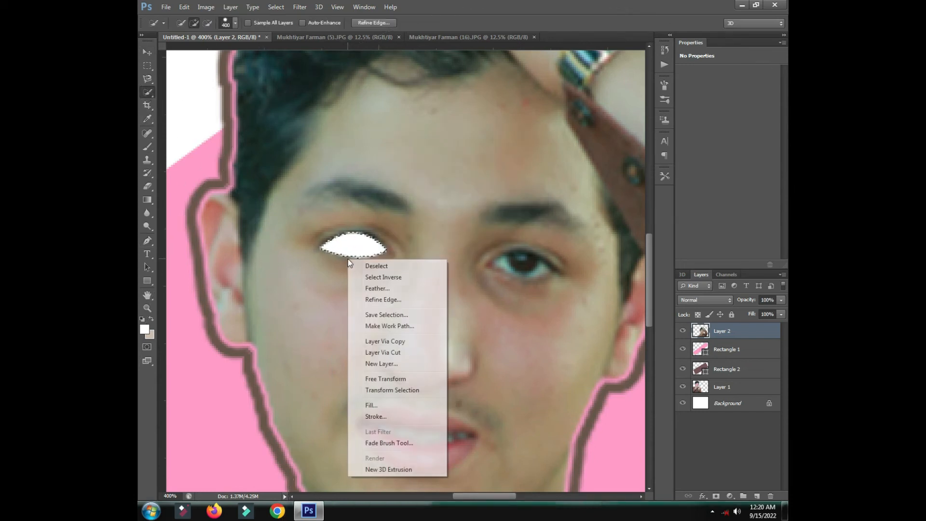
pyautogui.click(369, 266)
pyautogui.click(147, 53)
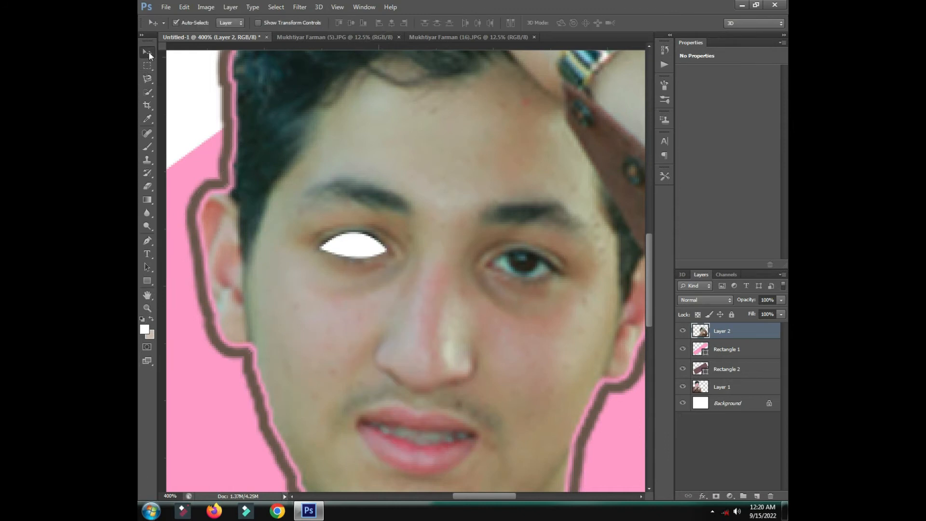
# Trace the second man's other eye with a Pen path and convert the path into a selection
pyautogui.hotkey('ctrl', '-')
pyautogui.hotkey('ctrl', '-')
pyautogui.click(147, 241)
pyautogui.hotkey('ctrl', '+')
pyautogui.hotkey('ctrl', '+')
pyautogui.hotkey('ctrl', '+')
pyautogui.moveTo(393, 241); pyautogui.dragTo(334, 241)
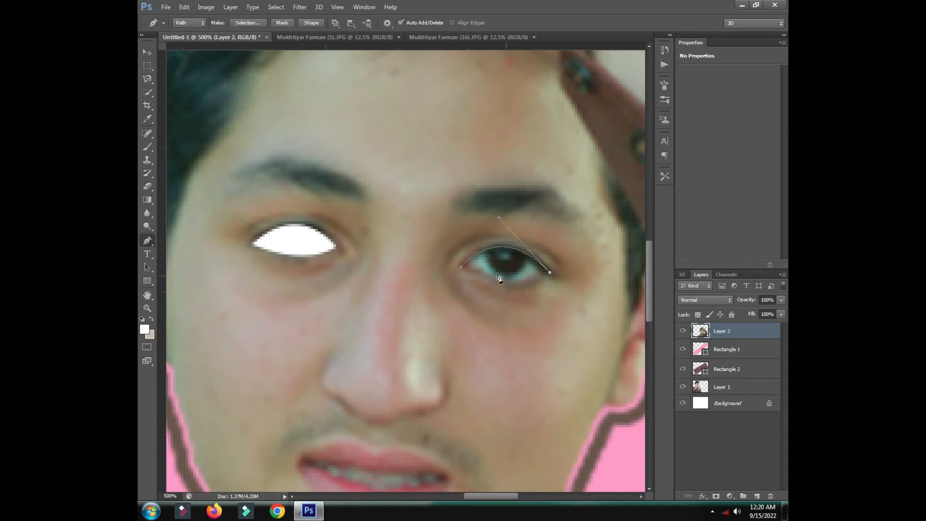
pyautogui.rightClick(485, 259)
pyautogui.click(528, 303)
pyautogui.press('Return')
# Fill the second selected eye with white brush strokes and deselect it
pyautogui.click(147, 145)
pyautogui.moveTo(521, 256); pyautogui.dragTo(459, 263)
pyautogui.hotkey('ctrl', '-')
pyautogui.hotkey('ctrl', '-')
pyautogui.hotkey('ctrl', '-')
pyautogui.hotkey('ctrl', '-')
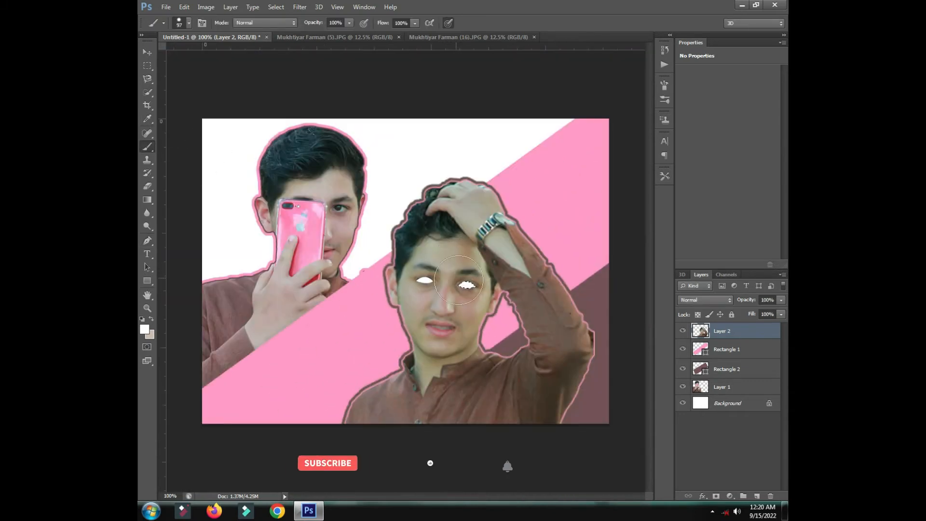
pyautogui.press('w')
pyautogui.rightClick(469, 69)
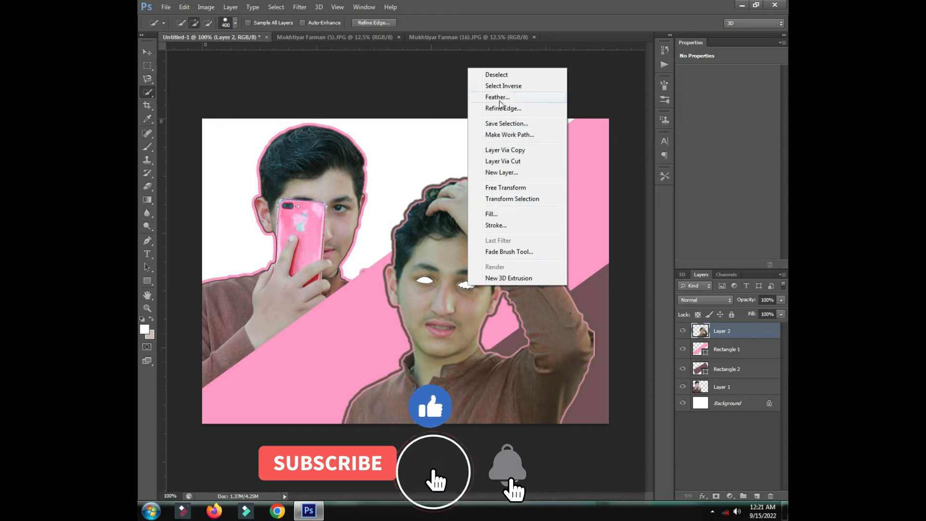
pyautogui.click(497, 75)
pyautogui.click(147, 52)
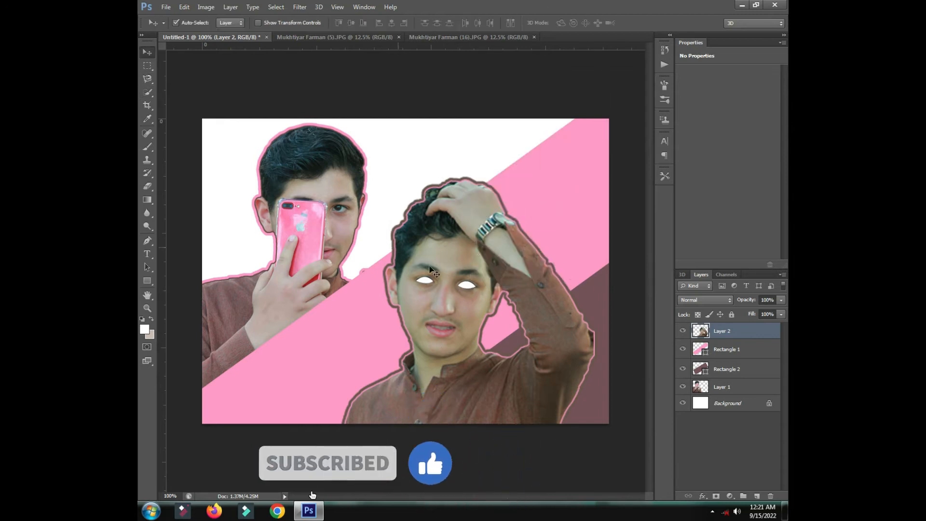
# Add a new layer above the cutout and paint white on the right-hand eye with a 7 px brush
pyautogui.click(147, 146)
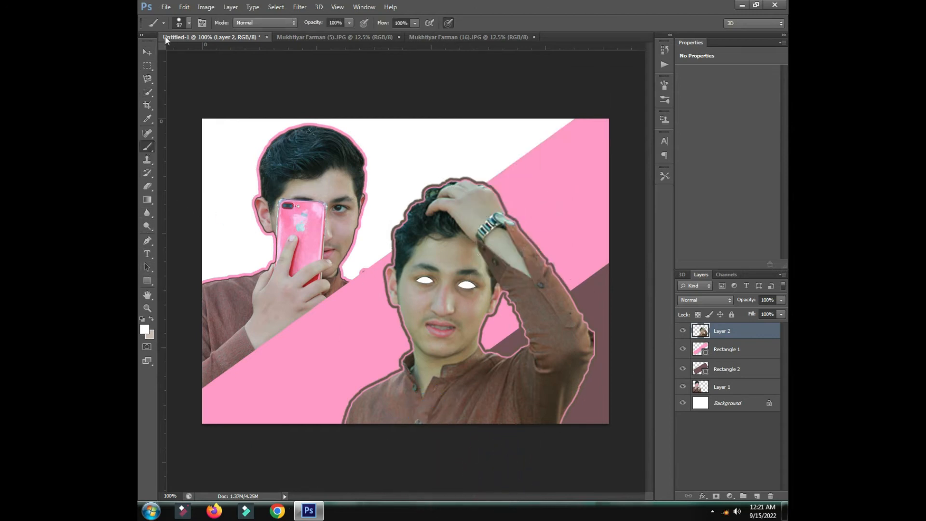
pyautogui.click(189, 23)
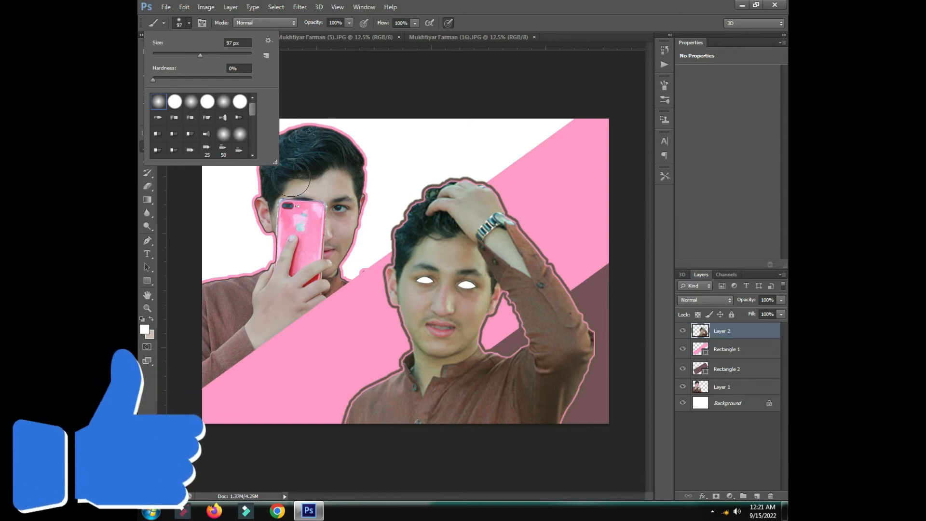
pyautogui.click(517, 4)
pyautogui.press('[')
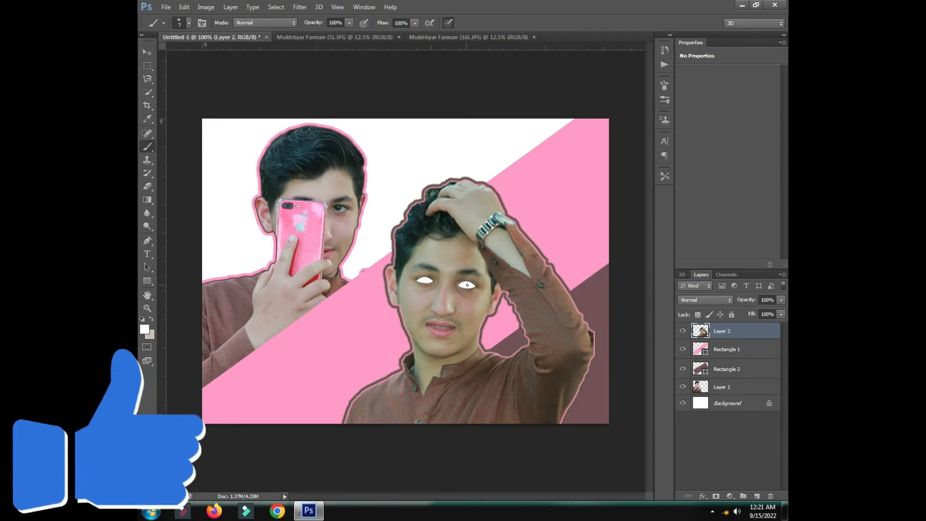
pyautogui.click(757, 496)
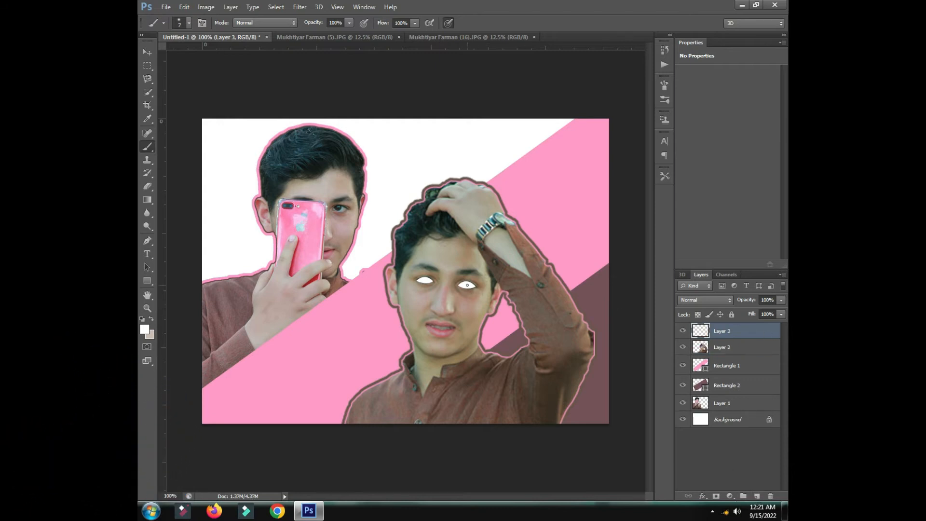
# Give Layer 3 an Outer Glow effect with a bright cyan colour
pyautogui.doubleClick(742, 337)
pyautogui.click(535, 215)
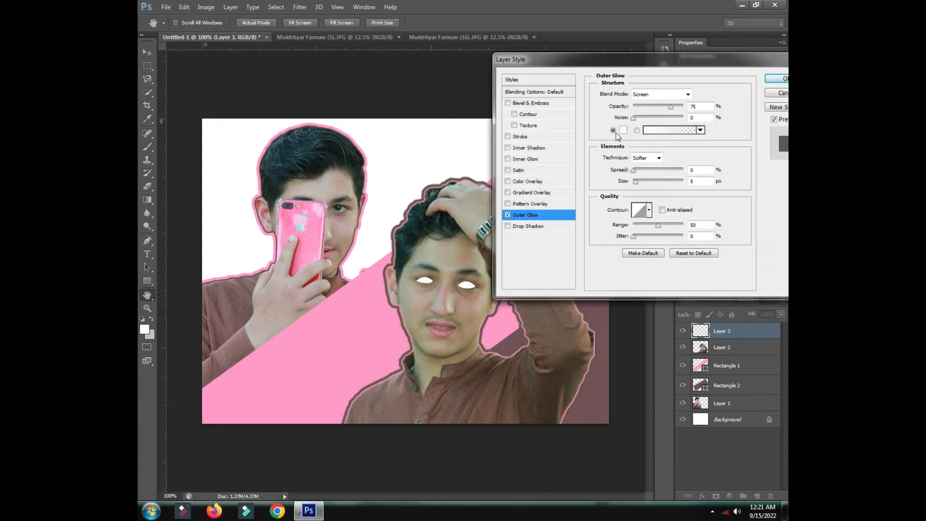
pyautogui.click(623, 130)
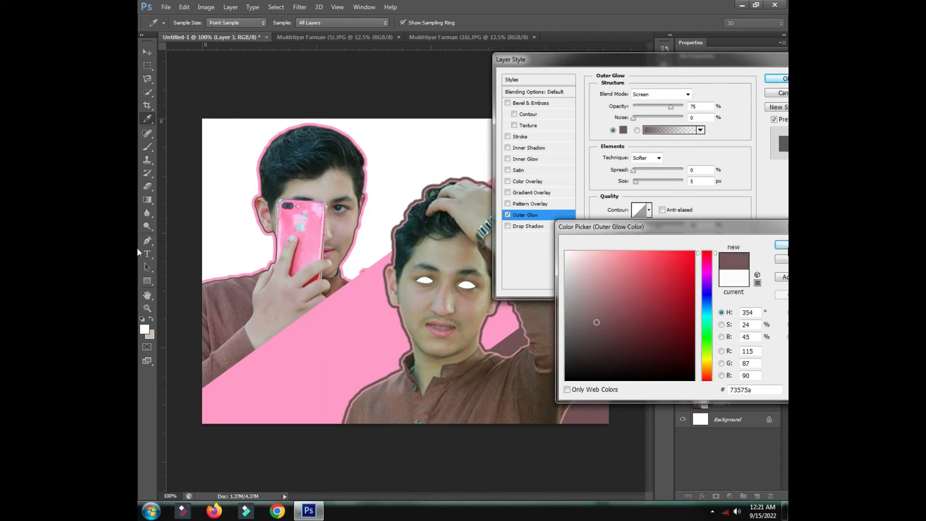
pyautogui.click(706, 314)
pyautogui.moveTo(675, 291); pyautogui.dragTo(714, 245)
pyautogui.click(781, 246)
# Set the outer glow to 79% opacity, no noise, 35% spread, 76 px size and 76% jitter, and adjust its range
pyautogui.moveTo(637, 173)
pyautogui.mouseDown()
pyautogui.moveTo(651, 183)
pyautogui.moveTo(651, 171)
pyautogui.mouseUp()
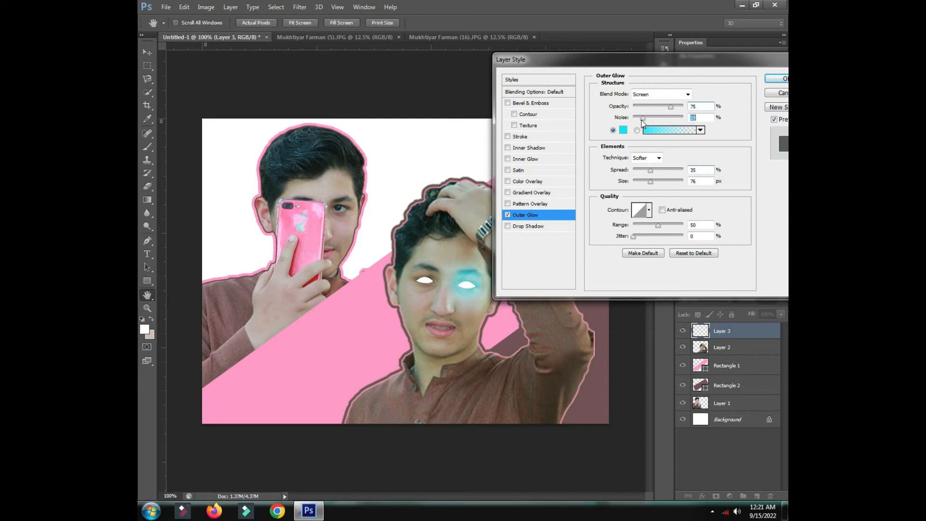
pyautogui.moveTo(672, 110)
pyautogui.mouseDown()
pyautogui.moveTo(657, 110)
pyautogui.moveTo(670, 110)
pyautogui.mouseUp()
pyautogui.moveTo(661, 226); pyautogui.dragTo(662, 226)
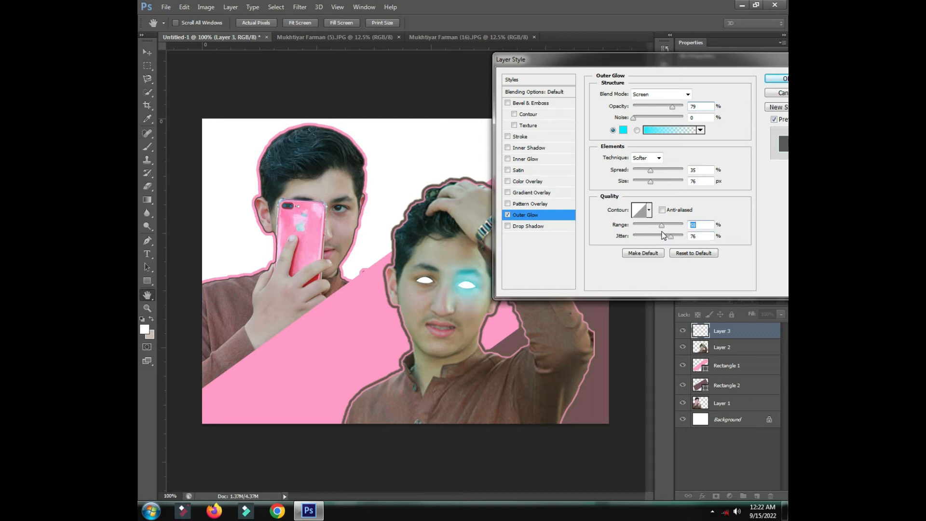
pyautogui.press('Return')
pyautogui.hotkey('ctrl', 'j')
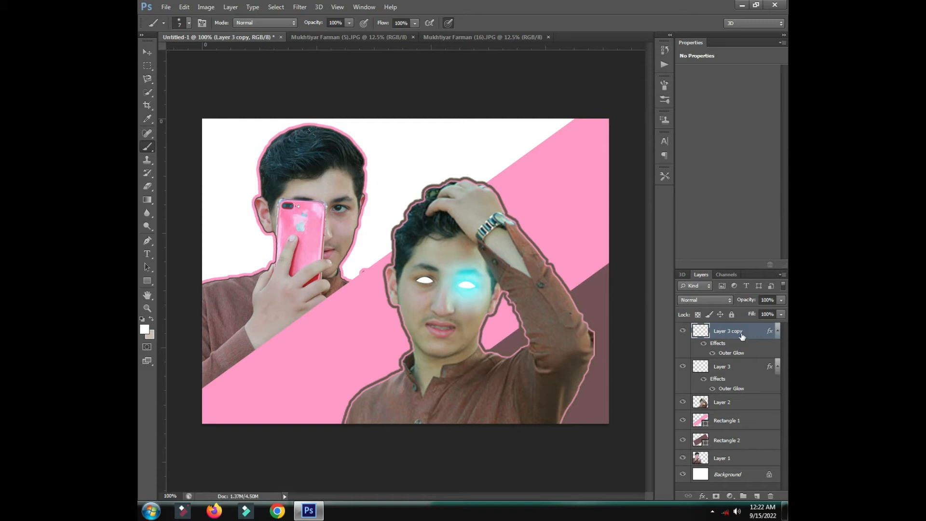
pyautogui.rightClick(742, 336)
pyautogui.click(617, 339)
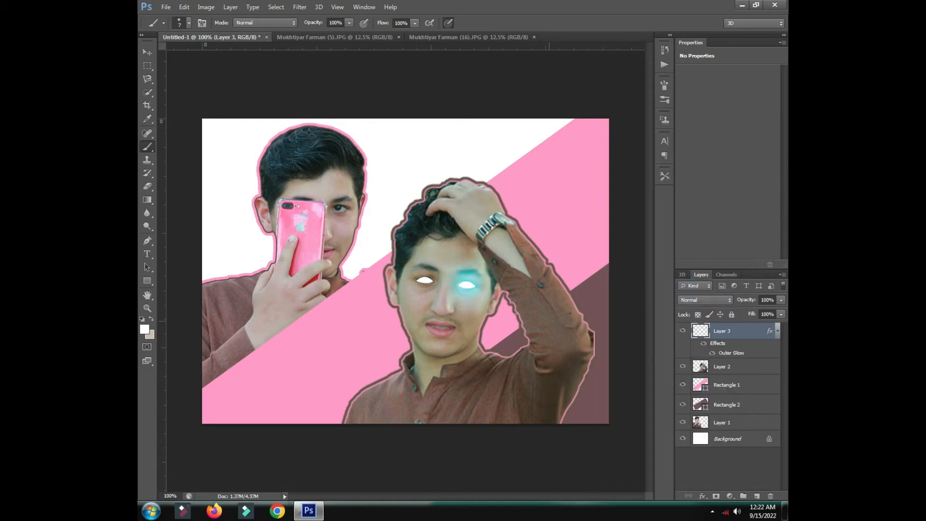
# Add a new layer above Layer 3, paint white on the left-hand eye and paste the cyan outer glow style onto it
pyautogui.click(723, 361)
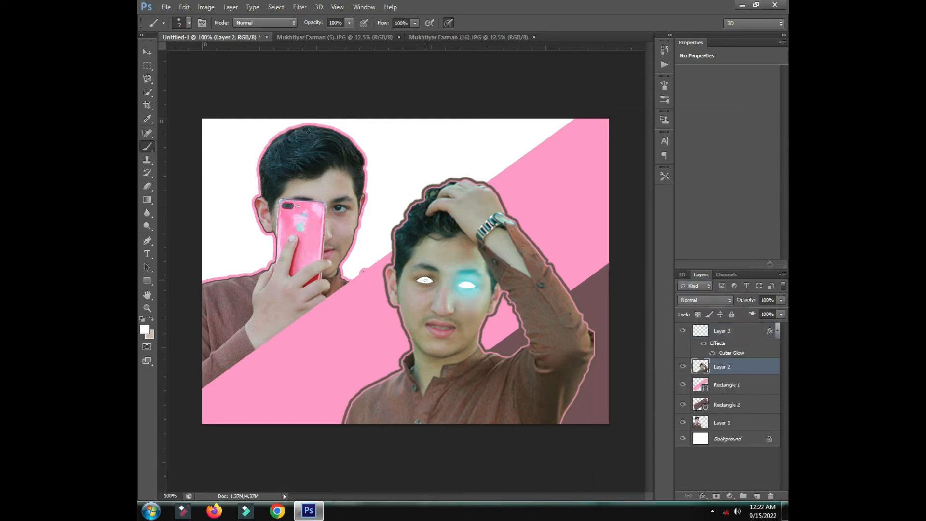
pyautogui.click(741, 354)
pyautogui.click(757, 496)
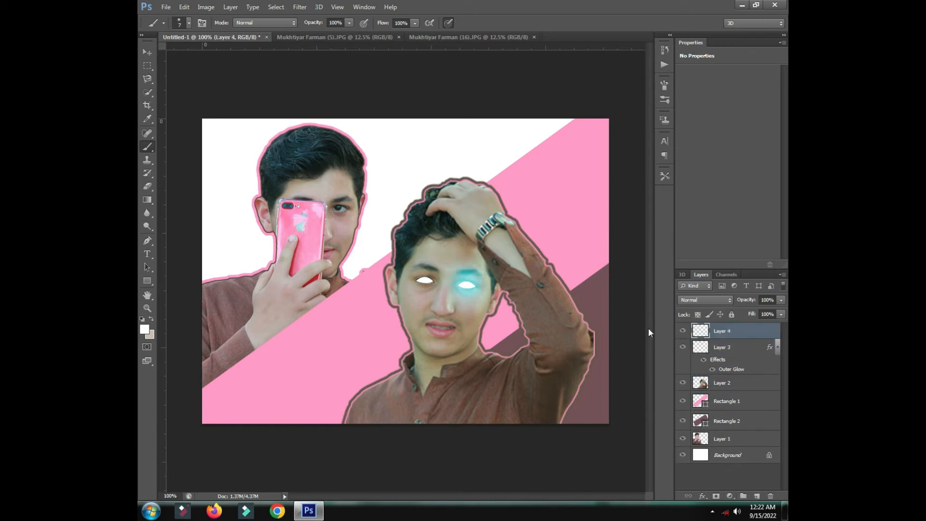
pyautogui.rightClick(760, 338)
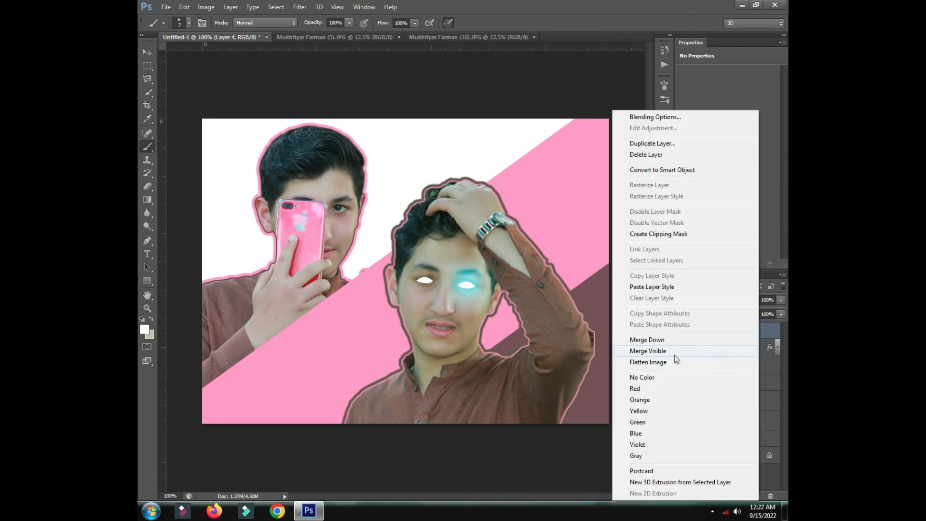
pyautogui.click(652, 288)
pyautogui.click(148, 52)
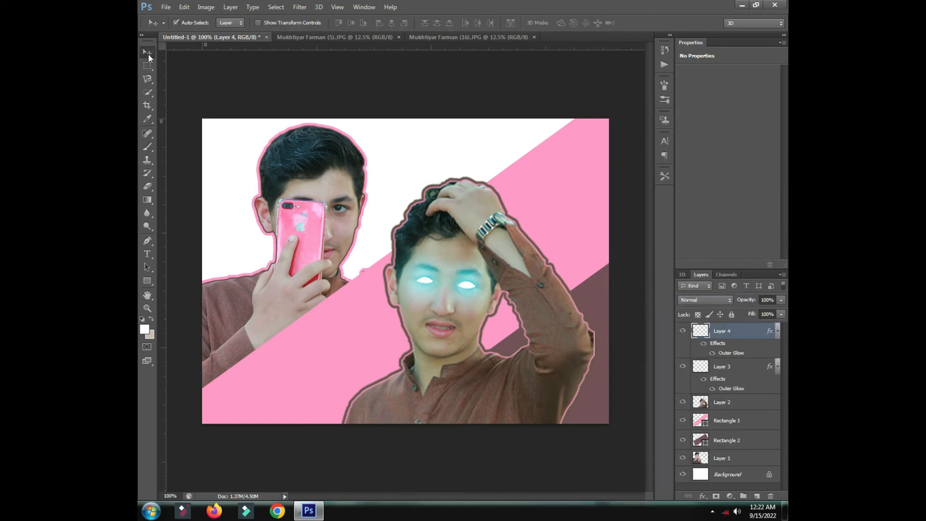
pyautogui.scroll(2, 429, 217)
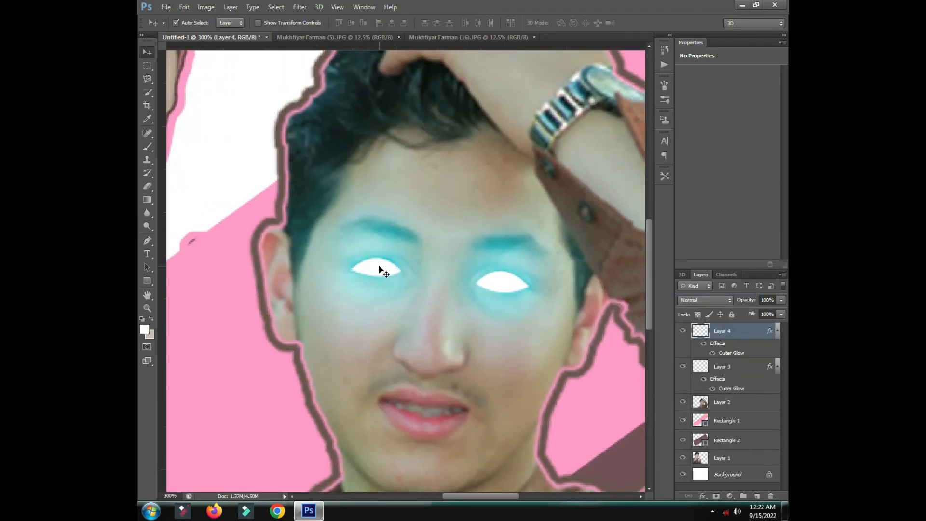
pyautogui.scroll(-4, 384, 270)
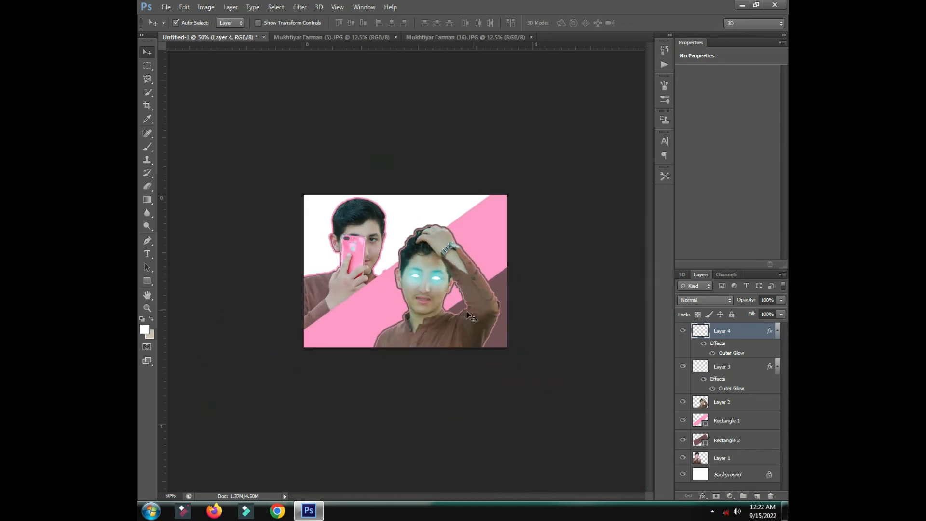
# Add the text "PT" in Impact at 8 pt on the pink band near the canvas's lower-left corner
pyautogui.click(147, 254)
pyautogui.click(330, 329)
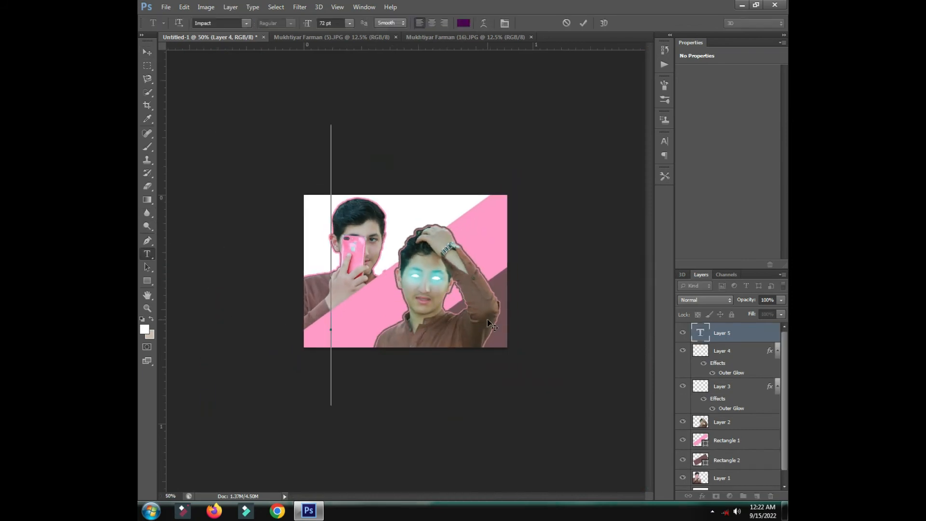
pyautogui.click(350, 22)
pyautogui.click(351, 63)
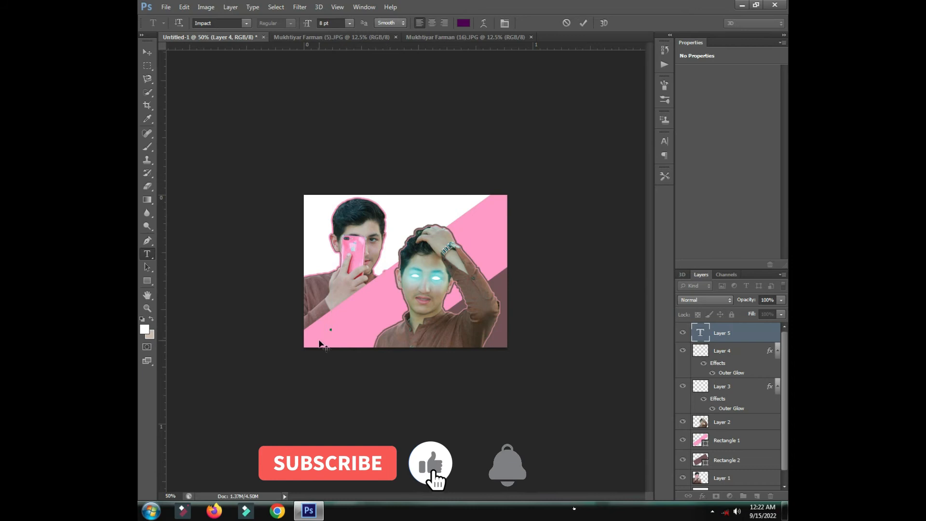
pyautogui.write('PT')
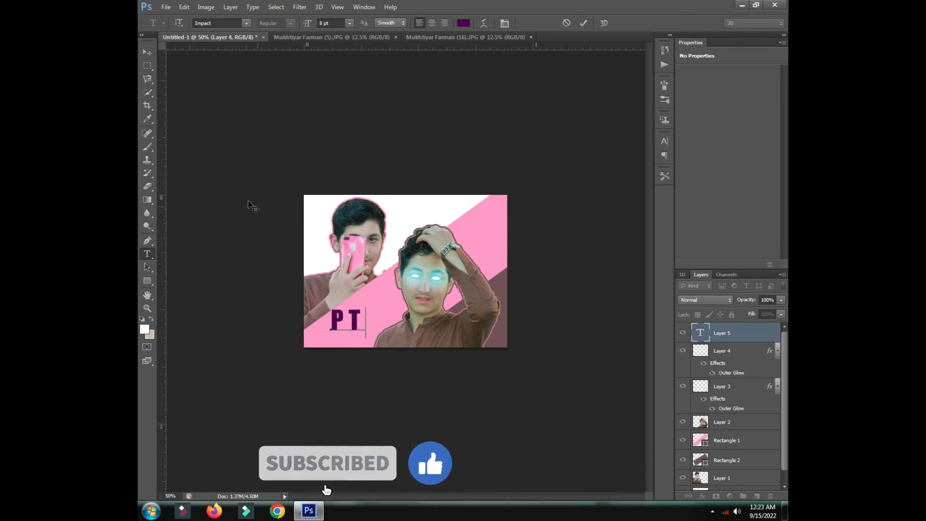
# Recolour the "PT" text with the pink sampled from the diagonal band
pyautogui.hotkey('ctrl', 'a')
pyautogui.click(144, 329)
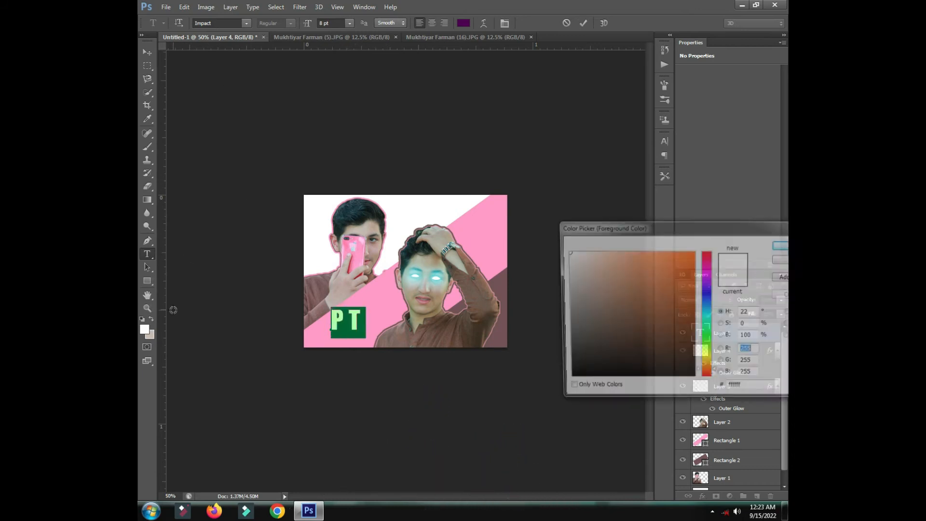
pyautogui.click(388, 303)
pyautogui.click(782, 246)
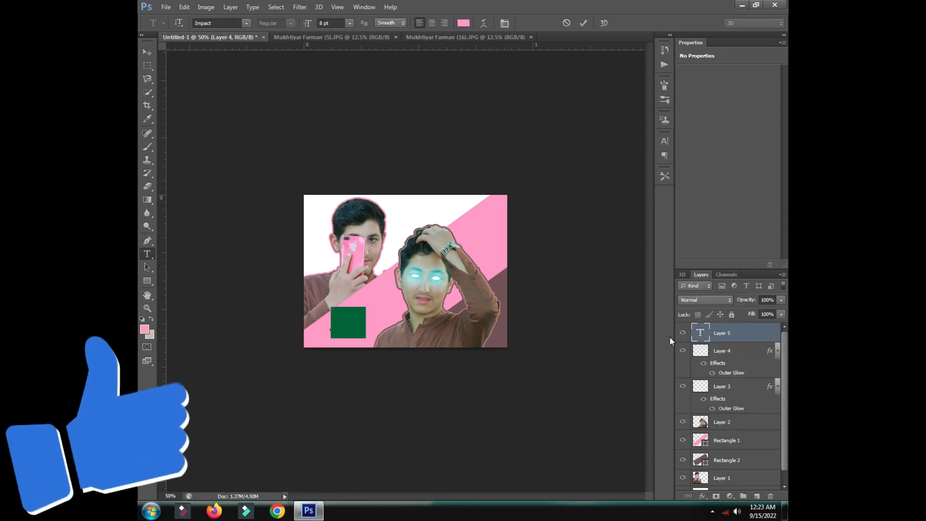
# Give the "PT" text an 8 px outside stroke in a brown sampled from the second man's shirt
pyautogui.doubleClick(754, 334)
pyautogui.click(544, 138)
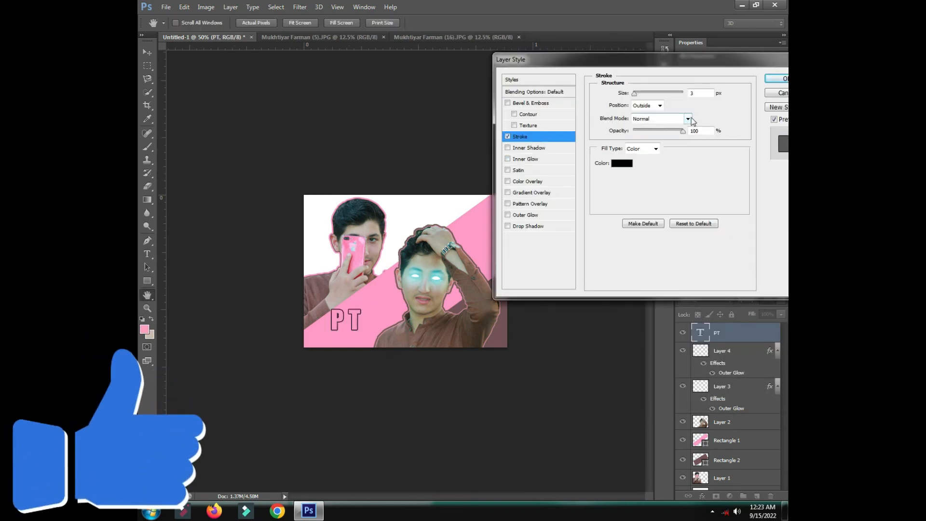
pyautogui.click(622, 164)
pyautogui.click(478, 322)
pyautogui.click(781, 245)
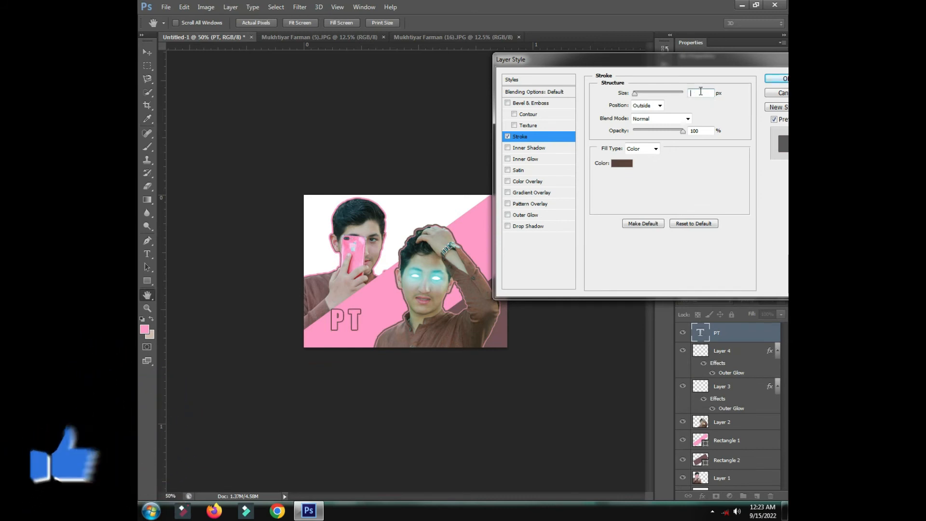
pyautogui.write('8')
pyautogui.click(777, 78)
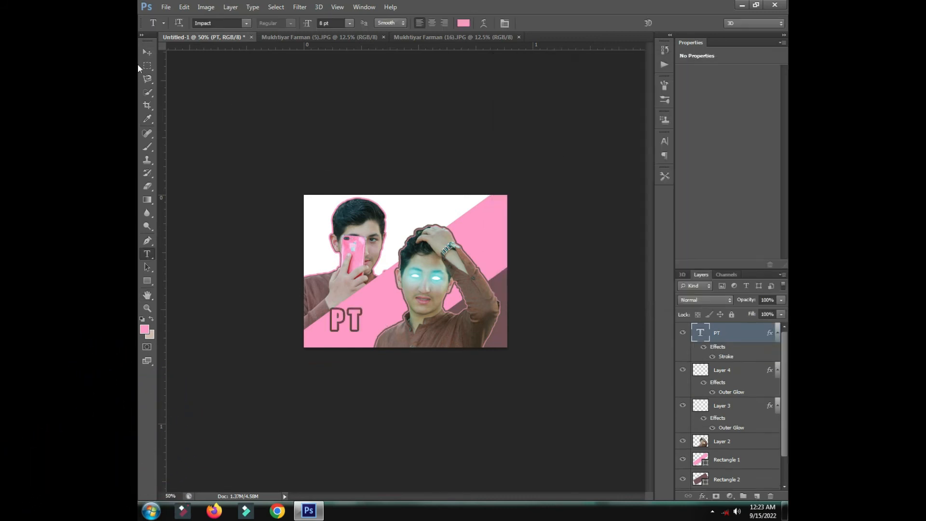
# Enlarge the "PT" text, rotate it to follow the diagonal band and place it beside the second man
pyautogui.hotkey('ctrl', 't')
pyautogui.moveTo(362, 340); pyautogui.dragTo(390, 322)
pyautogui.moveTo(394, 264); pyautogui.dragTo(387, 262)
pyautogui.press('Return')
pyautogui.moveTo(380, 316); pyautogui.dragTo(378, 317)
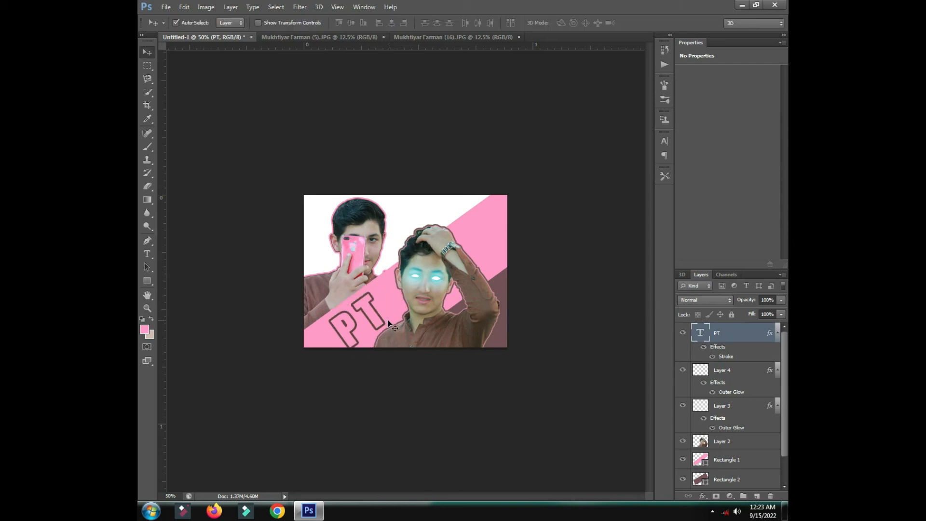
# Change the font of the "PT" text to Hobo Std
pyautogui.click(147, 253)
pyautogui.click(365, 317)
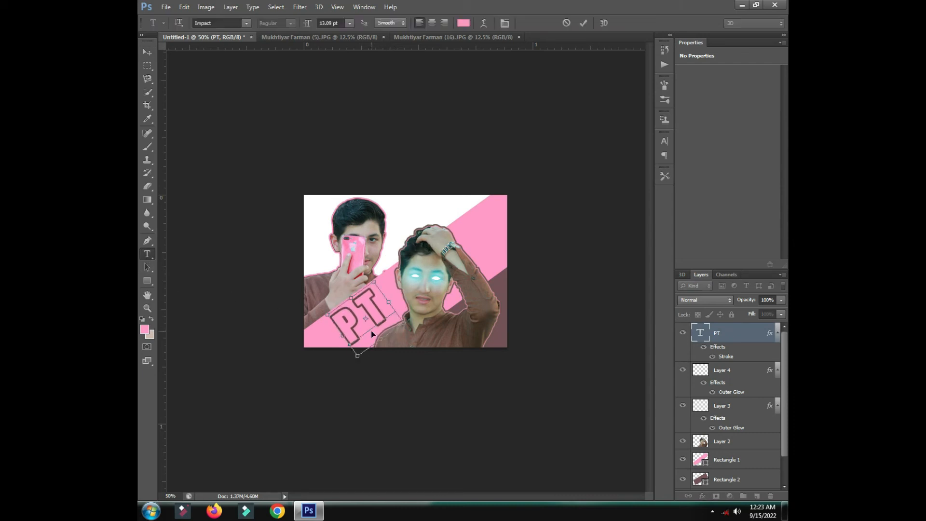
pyautogui.hotkey('ctrl', 'a')
pyautogui.click(246, 23)
pyautogui.scroll(10, 284, 104)
pyautogui.click(270, 306)
pyautogui.click(394, 305)
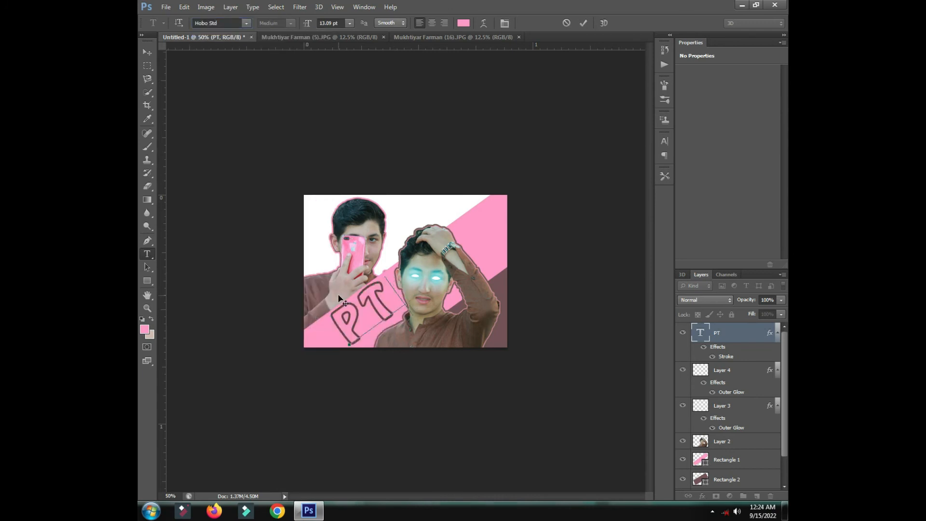
pyautogui.click(140, 54)
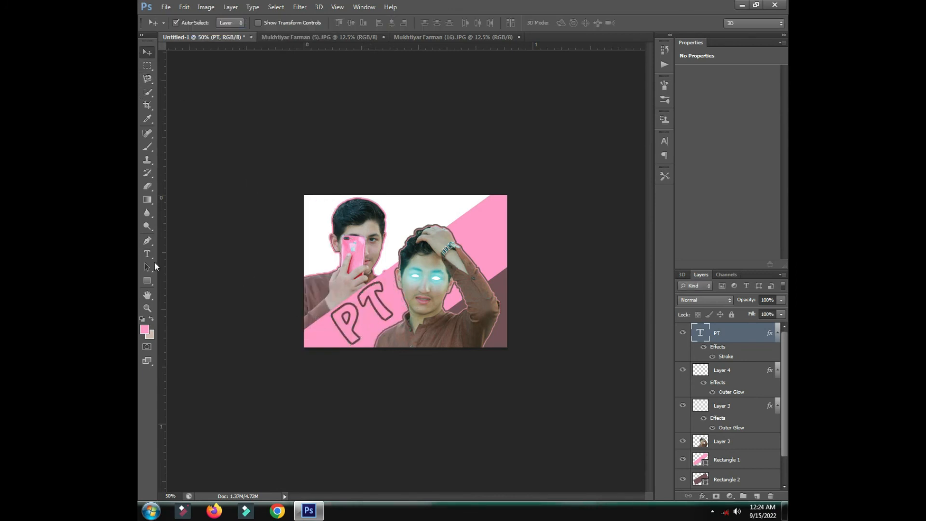
# Add the text "Pak Technology" in Hobo Std at 8 pt across the portraits and set its tracking to 50
pyautogui.click(147, 254)
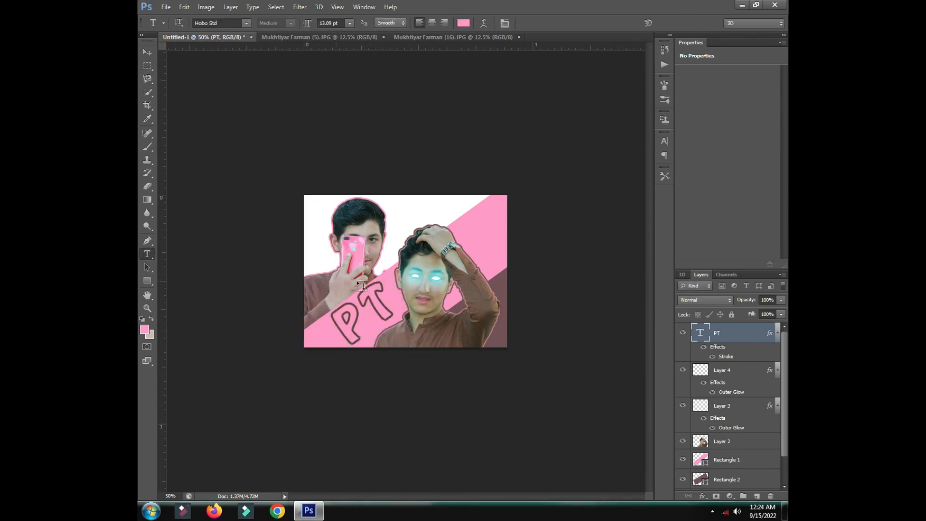
pyautogui.click(328, 282)
pyautogui.write('Pak Techo')
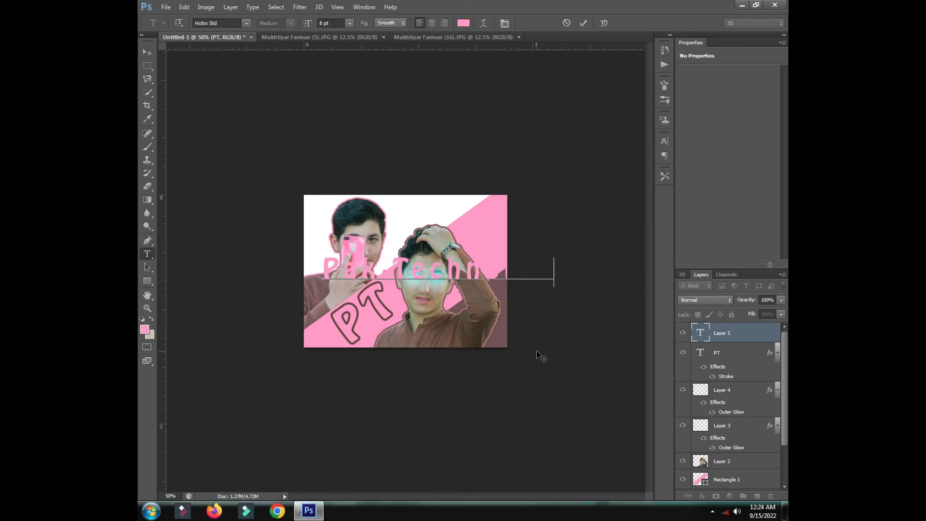
pyautogui.hotkey('ctrl', 'a')
pyautogui.click(664, 141)
pyautogui.click(644, 174)
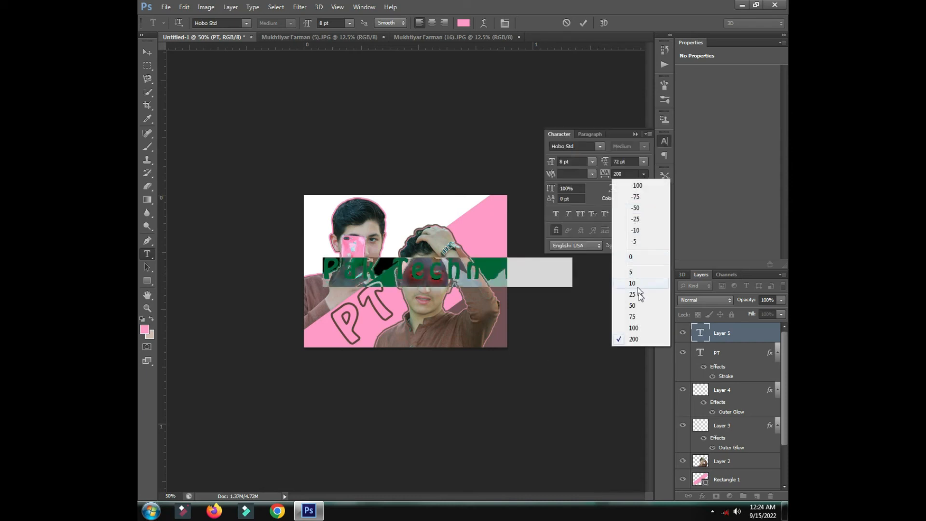
pyautogui.click(632, 305)
pyautogui.click(635, 137)
# Give the "Pak Technology" text a 3 px outside stroke in pink
pyautogui.doubleClick(764, 338)
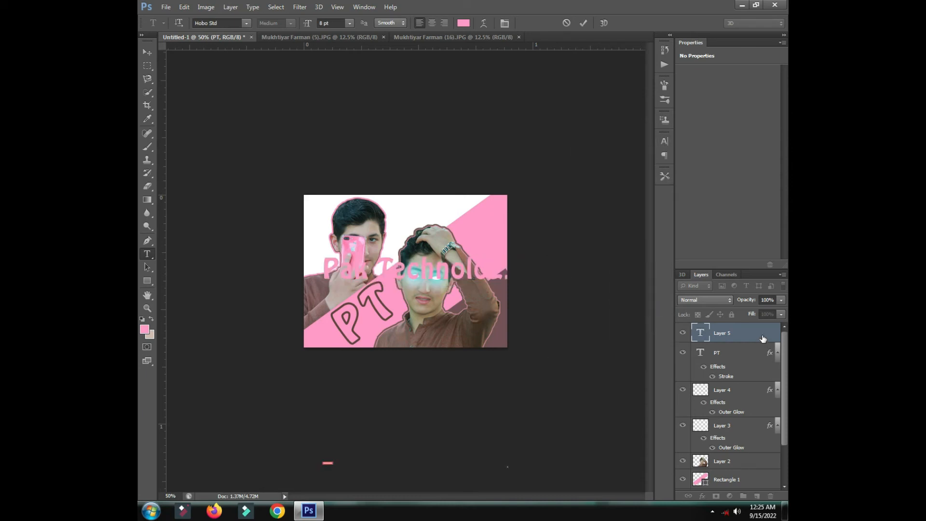
pyautogui.click(520, 137)
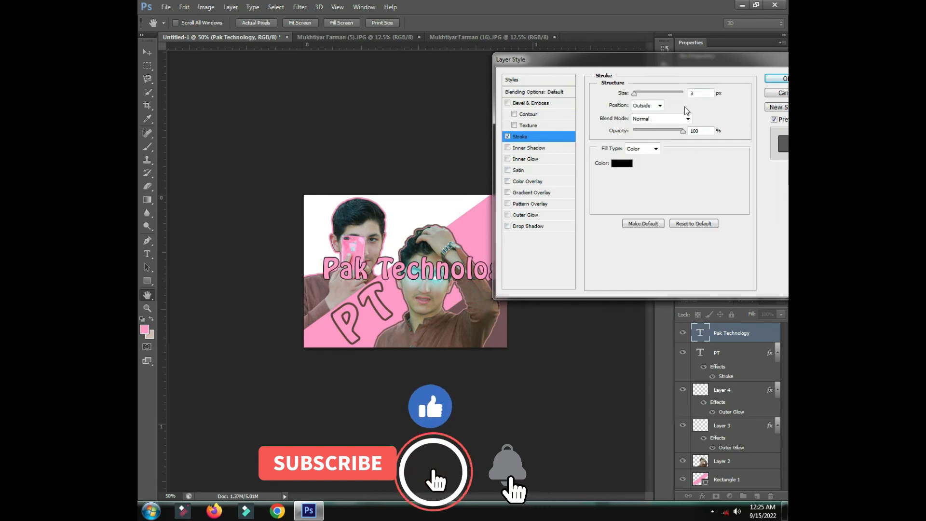
pyautogui.click(622, 163)
pyautogui.click(782, 246)
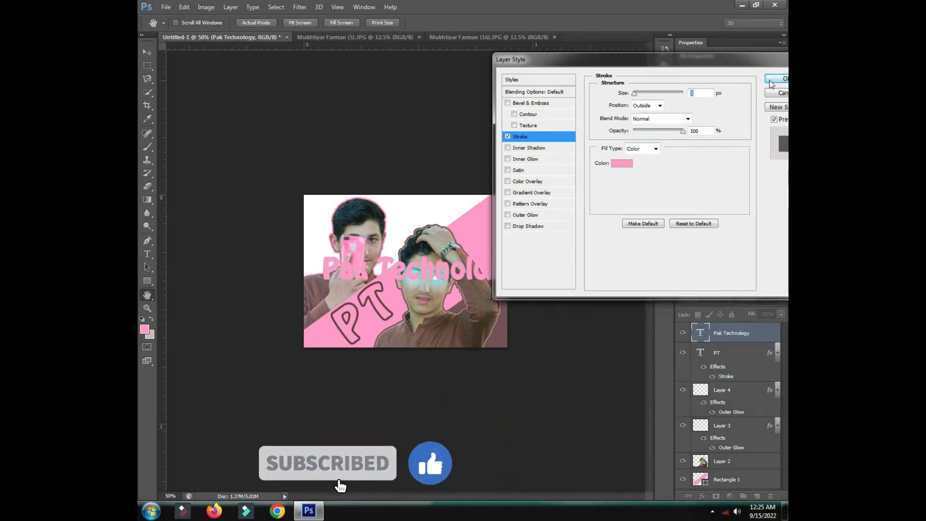
pyautogui.click(772, 84)
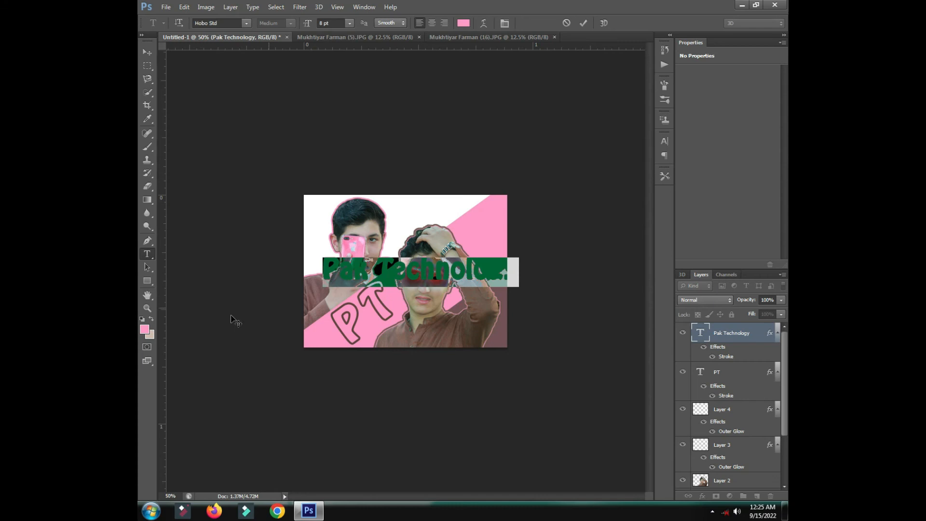
# Recolour the "Pak Technology" text with a brown sampled from the image
pyautogui.click(144, 329)
pyautogui.click(333, 314)
pyautogui.click(782, 245)
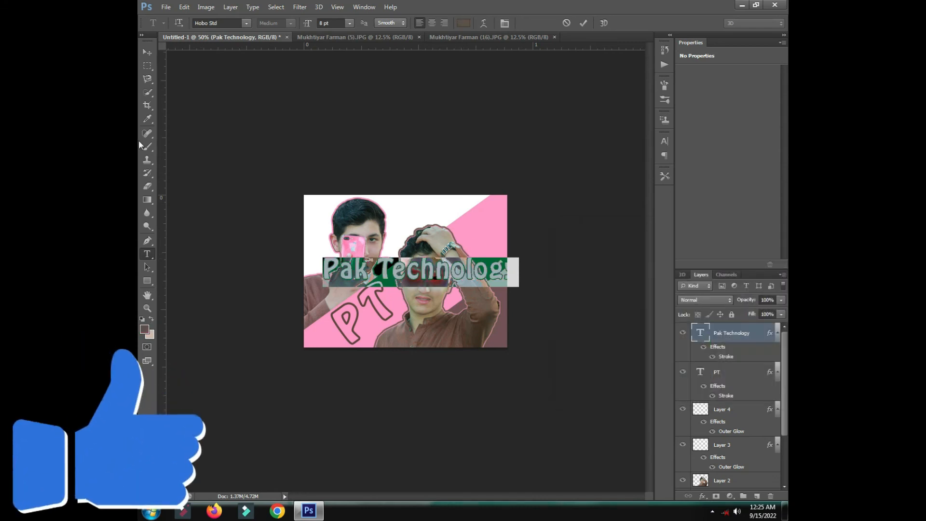
# Rotate the "Pak Technology" text to about -37° and move it above "PT" along the pink band's upper edge
pyautogui.click(147, 52)
pyautogui.moveTo(442, 273); pyautogui.dragTo(411, 277)
pyautogui.hotkey('ctrl', 't')
pyautogui.moveTo(496, 261); pyautogui.dragTo(462, 199)
pyautogui.moveTo(437, 237)
pyautogui.mouseDown()
pyautogui.moveTo(442, 221)
pyautogui.moveTo(425, 222)
pyautogui.mouseUp()
# Nudge the "Pak Technology" text into line with the diagonal edge and fine-tune its rotation
pyautogui.press('Down')
pyautogui.press('Down')
pyautogui.press('Down')
pyautogui.press('Down')
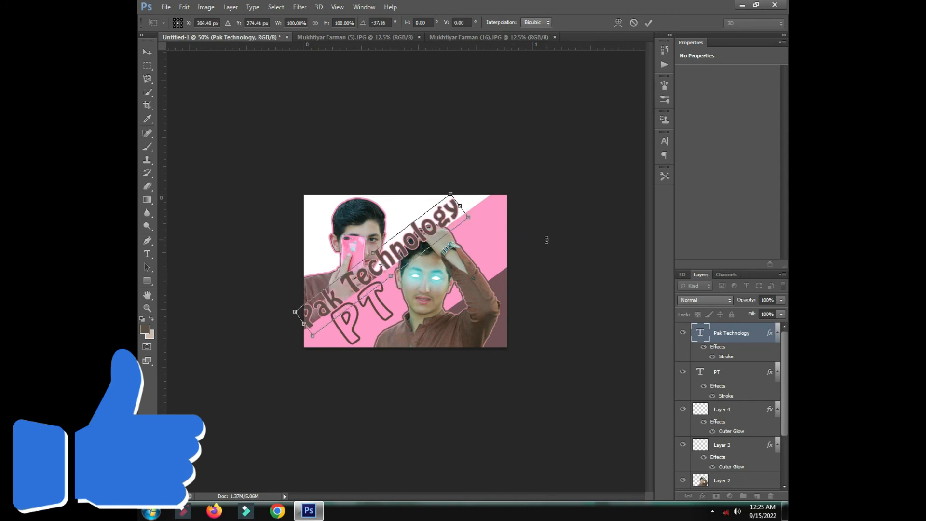
pyautogui.press('Right')
pyautogui.press('Right')
pyautogui.press('Right')
pyautogui.press('Right')
pyautogui.press('Right')
pyautogui.press('Up')
pyautogui.press('Up')
pyautogui.press('Up')
pyautogui.press('Up')
pyautogui.press('Return')
pyautogui.hotkey('ctrl', 't')
pyautogui.moveTo(483, 181); pyautogui.dragTo(487, 185)
pyautogui.press('Return')
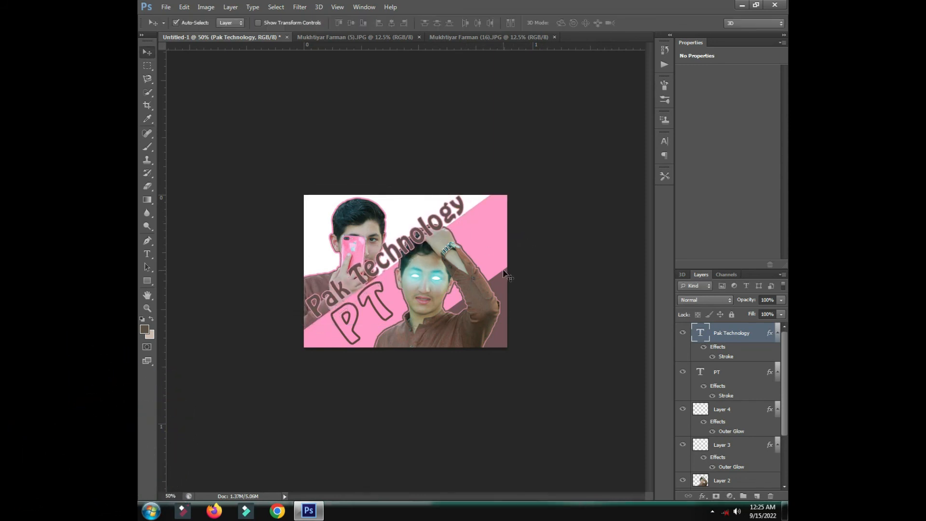
# Add an Outer Glow in a brown sampled from the shirt to "Pak Technology" and enlarge the glow
pyautogui.doubleClick(763, 340)
pyautogui.click(542, 216)
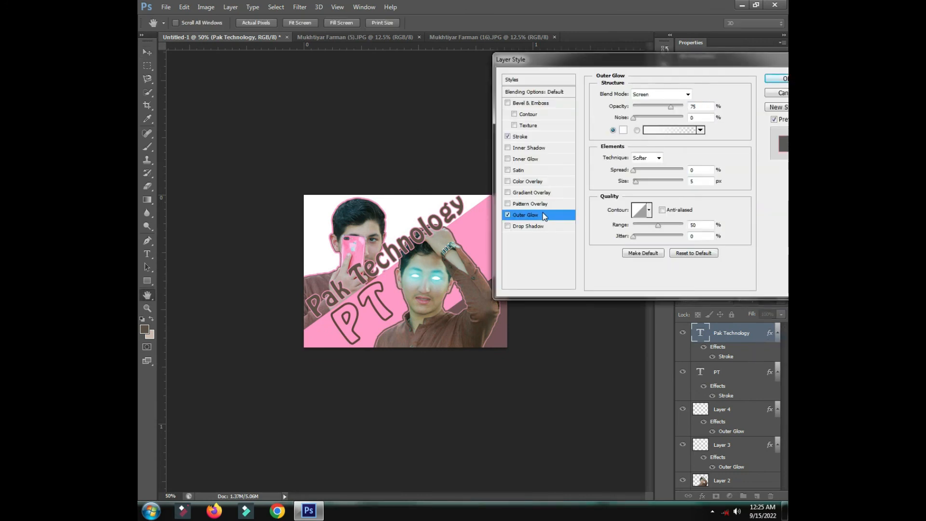
pyautogui.click(623, 130)
pyautogui.click(476, 244)
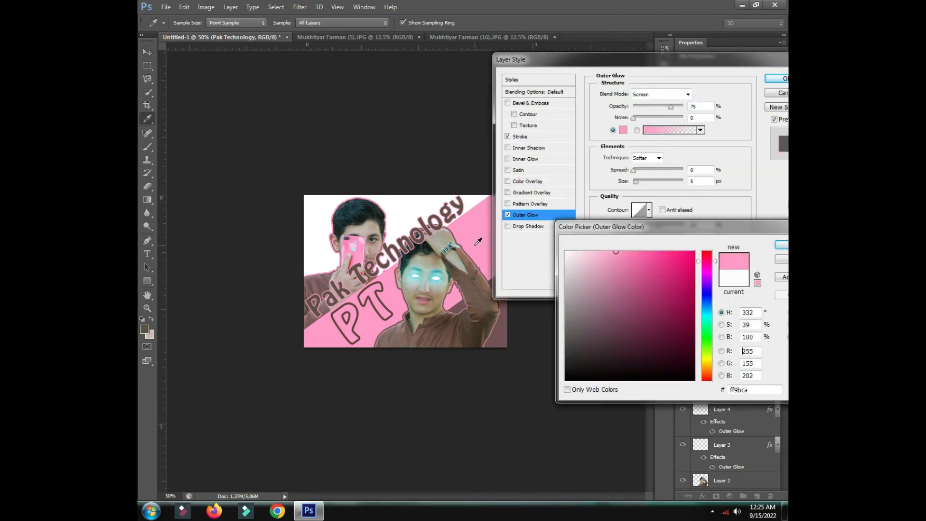
pyautogui.click(488, 311)
pyautogui.click(782, 244)
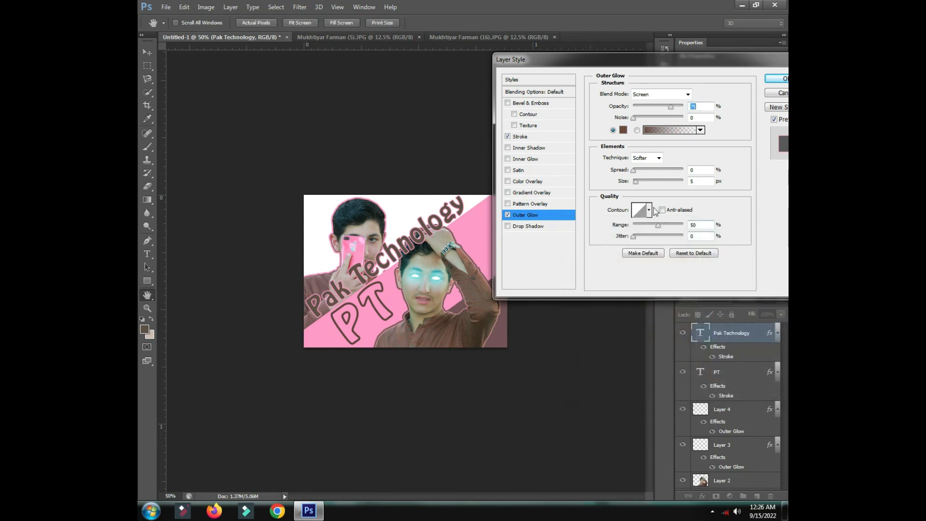
pyautogui.moveTo(641, 179); pyautogui.dragTo(668, 170)
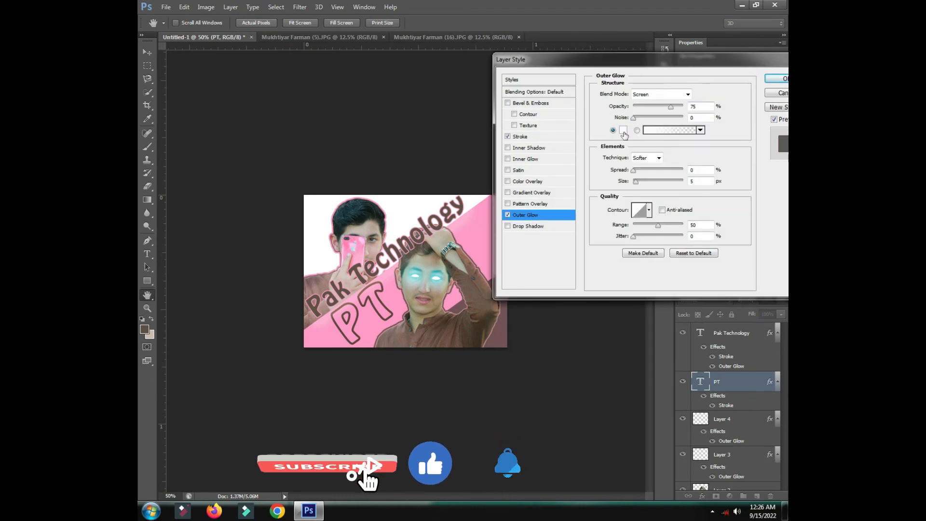
# Give the "PT" text an Outer Glow in dark brown 47322a and increase the glow's size
pyautogui.click(624, 130)
pyautogui.click(476, 313)
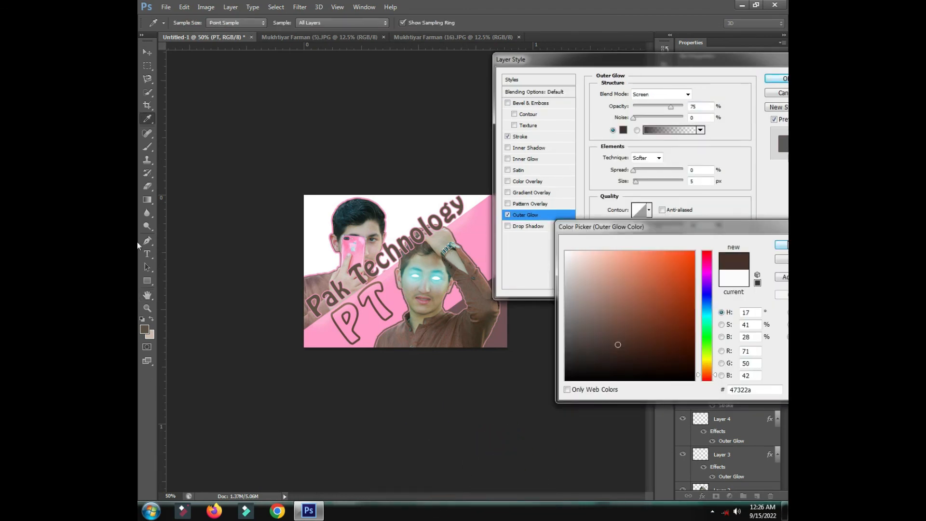
pyautogui.press('Return')
pyautogui.moveTo(648, 183); pyautogui.dragTo(672, 180)
pyautogui.click(785, 80)
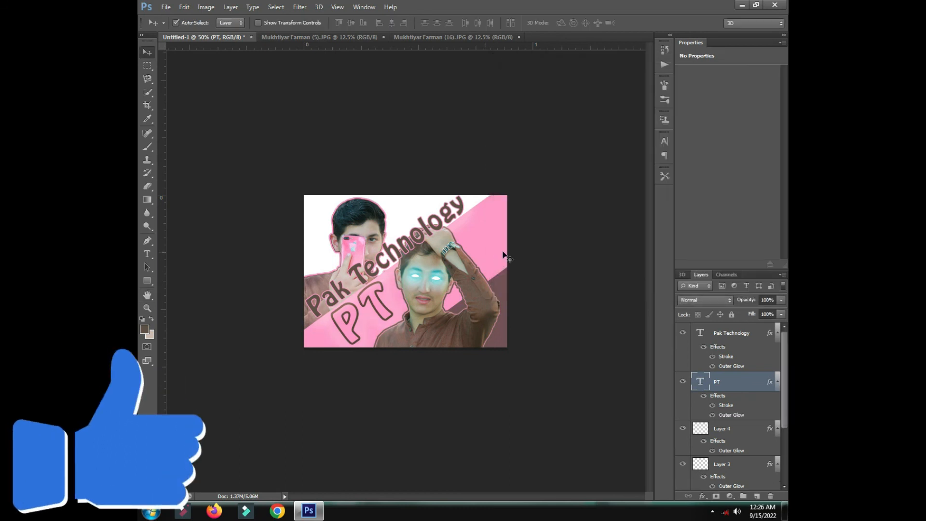
# Open the Render Video export settings for the finished collage
pyautogui.hotkey('ctrl', '+')
pyautogui.click(166, 9)
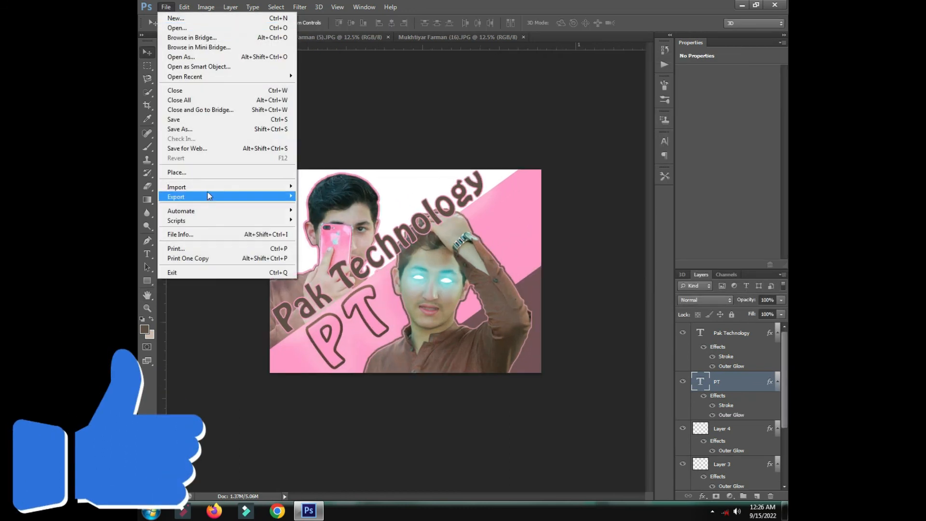
pyautogui.moveTo(220, 195)
pyautogui.click(331, 222)
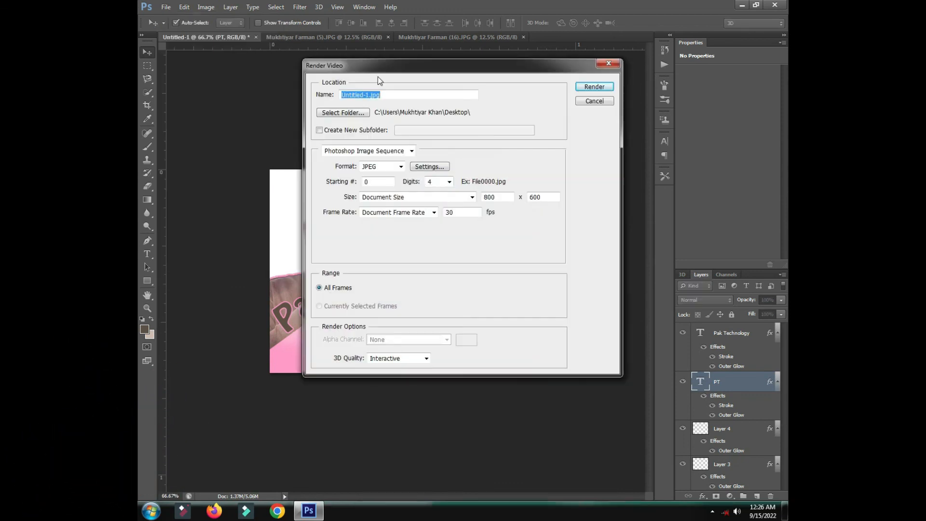